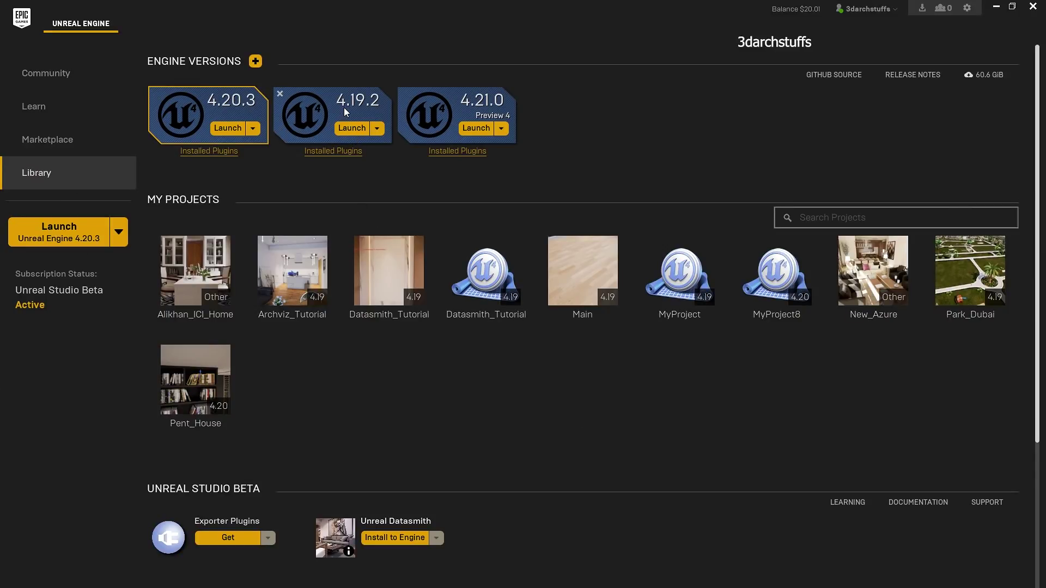
Step: Launch Unreal Engine 4.19.2 and open the Datasmith_Tutorial.uproject project
{"action": "left_click", "coordinate": [349, 128]}
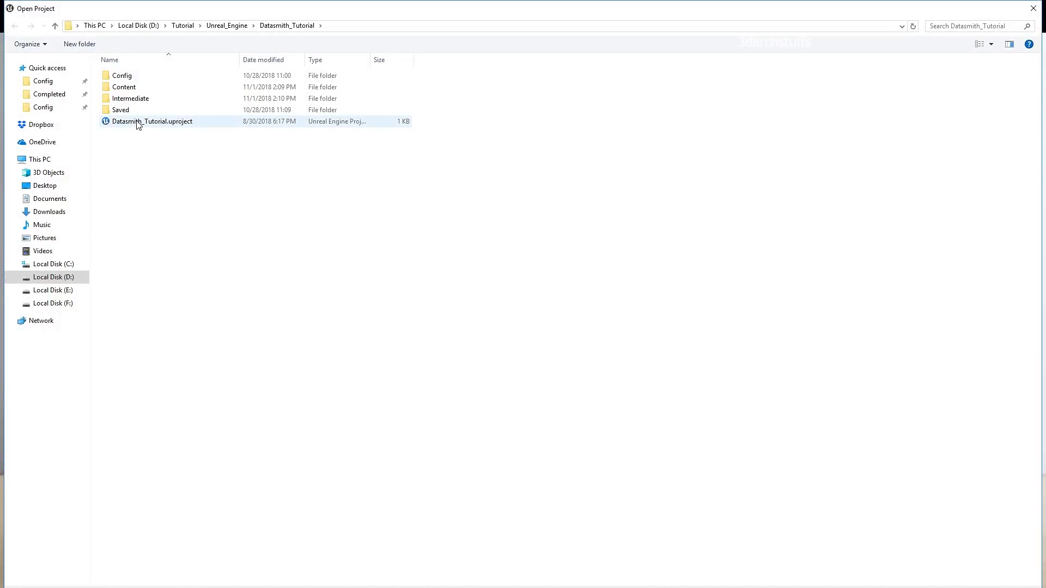
{"action": "left_click", "coordinate": [137, 123]}
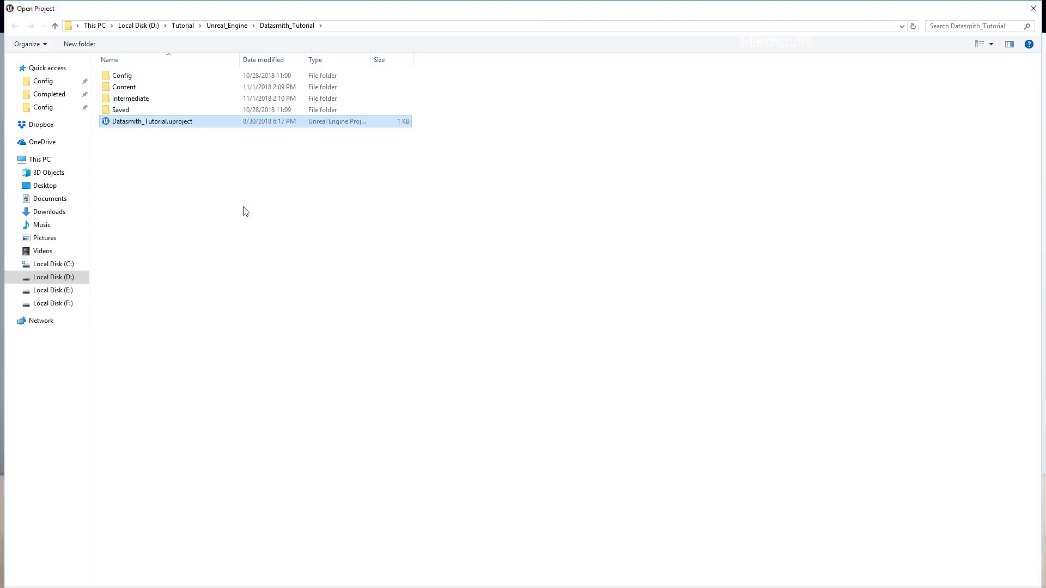
{"action": "key", "text": "Return"}
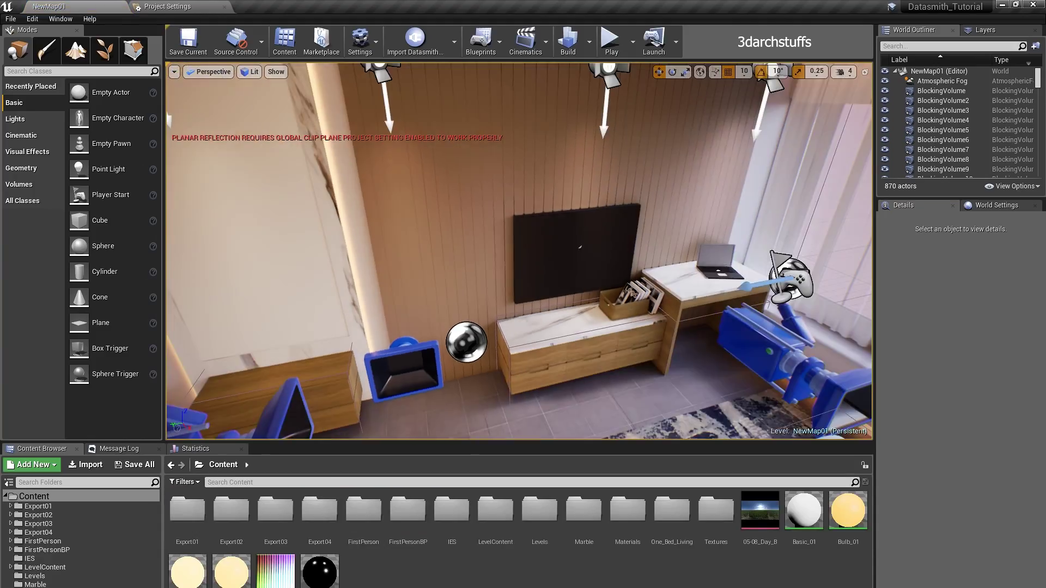
Step: Examine the bedroom around the white wall panel and TV unit, including the passage between the wardrobes
{"action": "right_click_drag", "start_coordinate": [463, 247], "coordinate": [491, 261]}
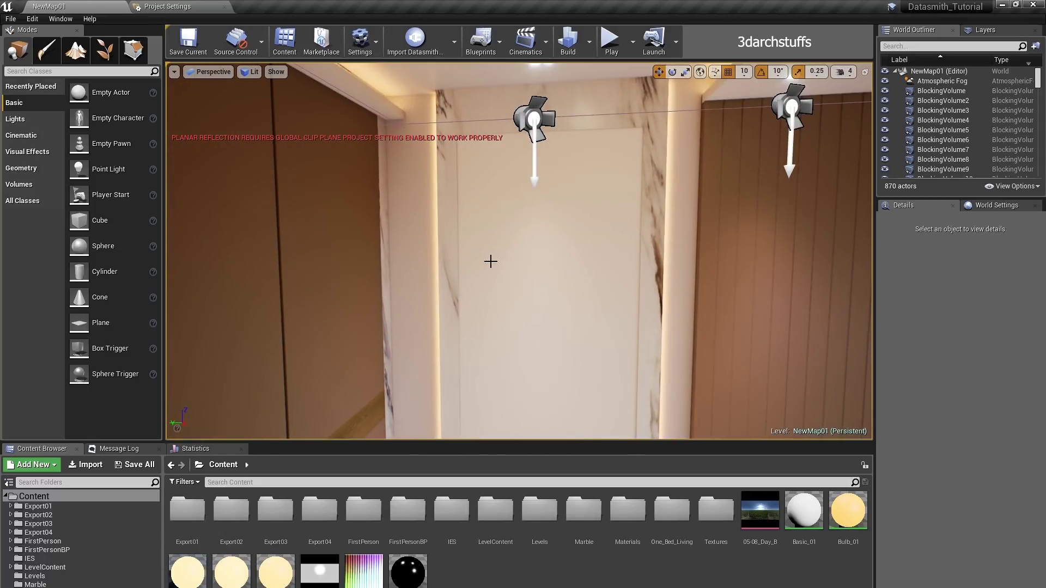
{"action": "left_click", "coordinate": [532, 235]}
{"action": "right_click_drag", "start_coordinate": [533, 235], "coordinate": [604, 248]}
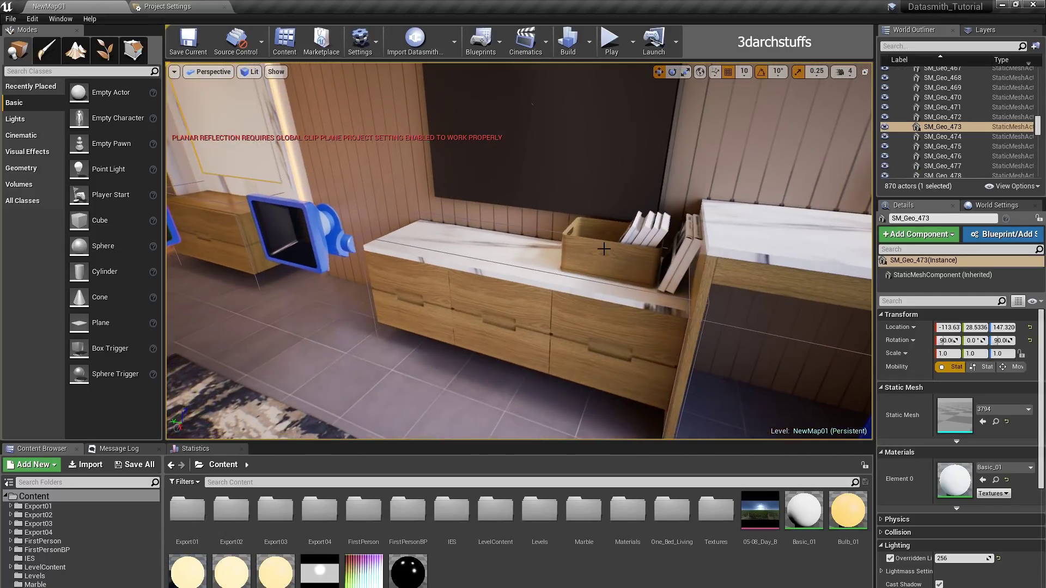
{"action": "key", "text": "f"}
{"action": "left_click_drag", "start_coordinate": [724, 276], "coordinate": [774, 240], "text": "alt"}
{"action": "left_click_drag", "start_coordinate": [567, 245], "coordinate": [526, 249], "text": "alt"}
{"action": "right_click_drag", "start_coordinate": [736, 261], "coordinate": [494, 279]}
{"action": "scroll", "coordinate": [738, 266], "scroll_direction": "up", "scroll_amount": 3}
{"action": "right_click_drag", "start_coordinate": [738, 267], "coordinate": [850, 266]}
{"action": "left_click_drag", "start_coordinate": [431, 258], "coordinate": [409, 260], "text": "alt"}
{"action": "right_click_drag", "start_coordinate": [699, 176], "coordinate": [713, 141]}
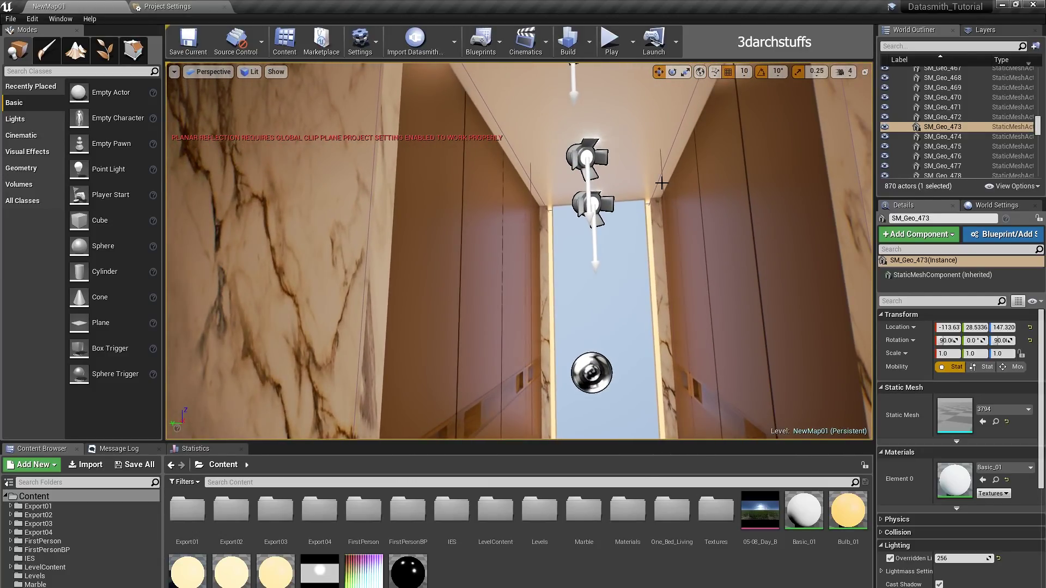
Step: Inspect the objects around the mirror at the end of the wardrobe passage to identify the mirror mesh
{"action": "left_click", "coordinate": [667, 203]}
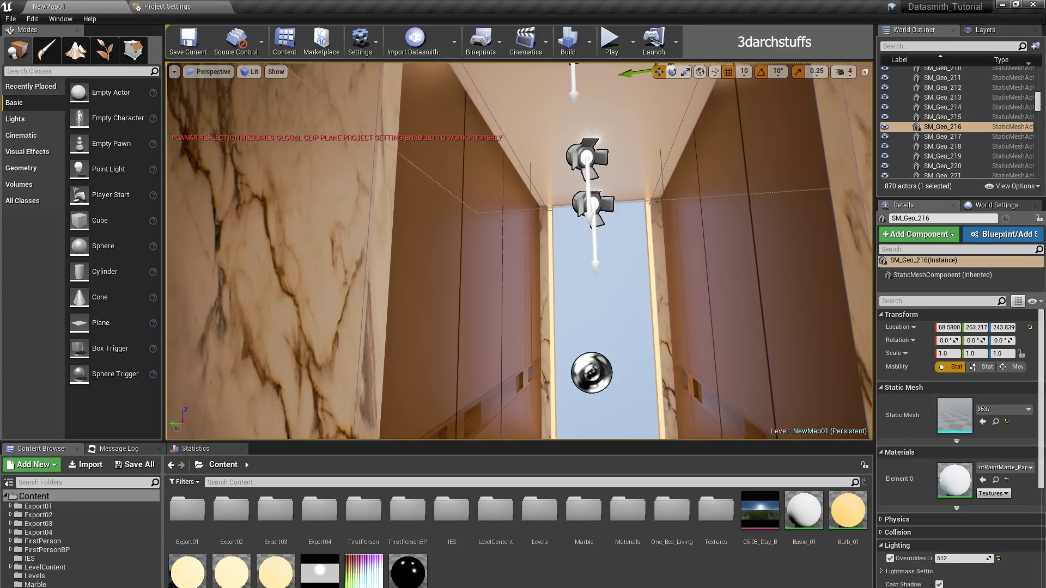
{"action": "left_click", "coordinate": [661, 182]}
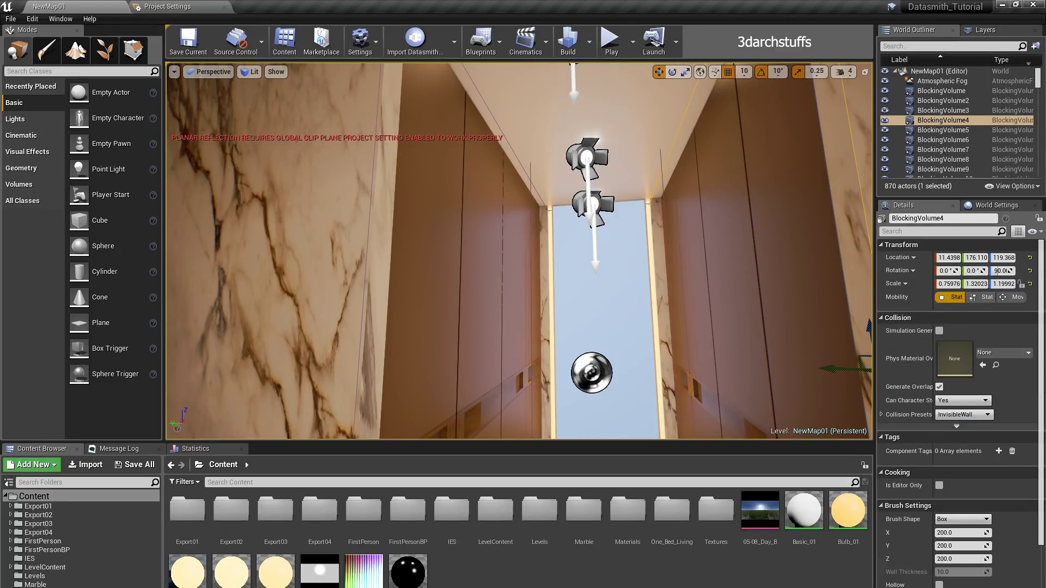
{"action": "left_click", "coordinate": [660, 162]}
{"action": "scroll", "coordinate": [658, 196], "scroll_direction": "up", "scroll_amount": 3}
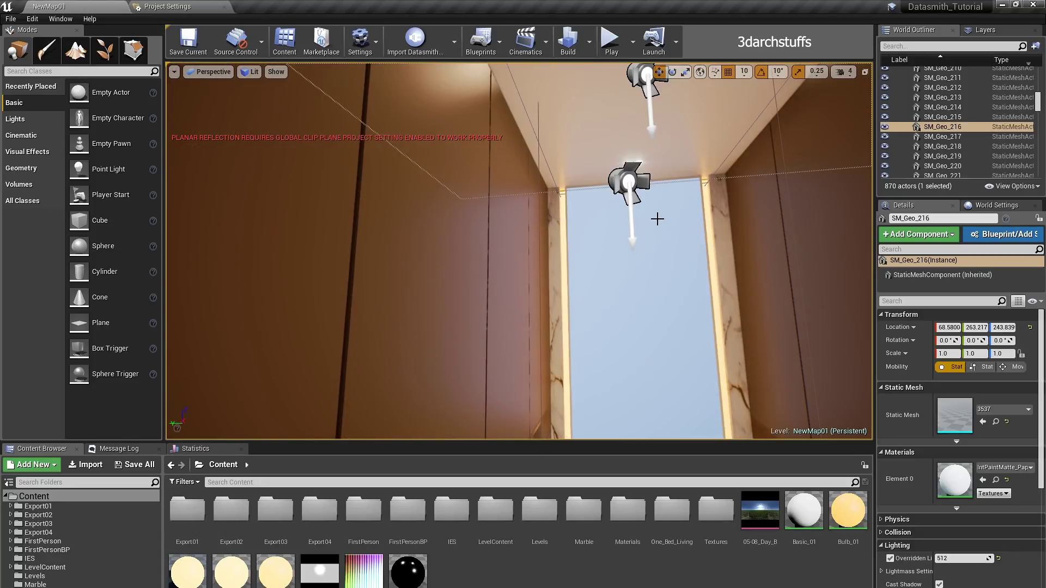
{"action": "left_click", "coordinate": [662, 234]}
{"action": "scroll", "coordinate": [670, 268], "scroll_direction": "down", "scroll_amount": 3}
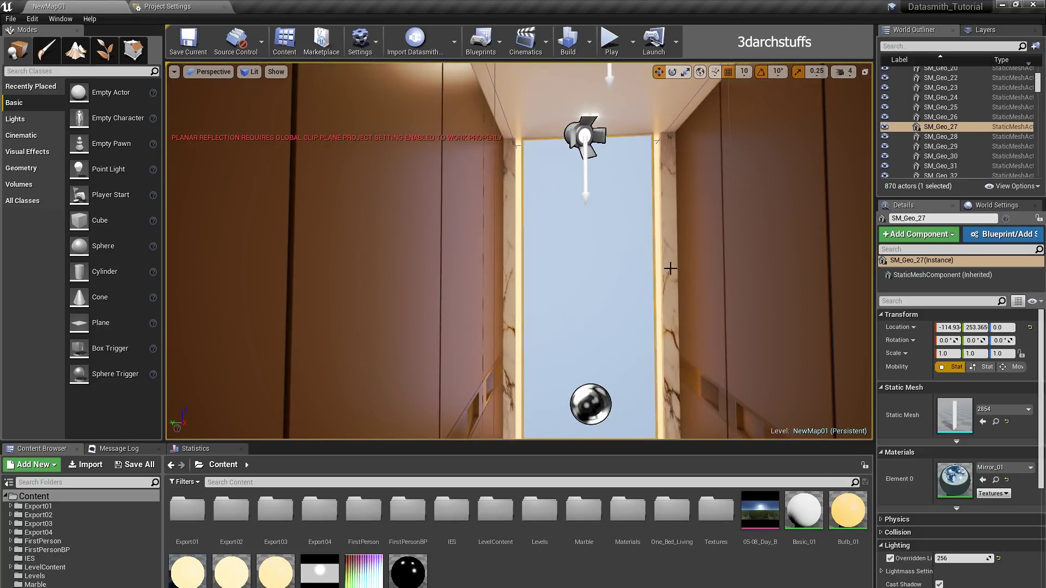
{"action": "key", "text": "Escape"}
Step: Delete the planar reflection actor in front of the mirror at the end of the passage
{"action": "right_click_drag", "start_coordinate": [625, 166], "coordinate": [578, 113]}
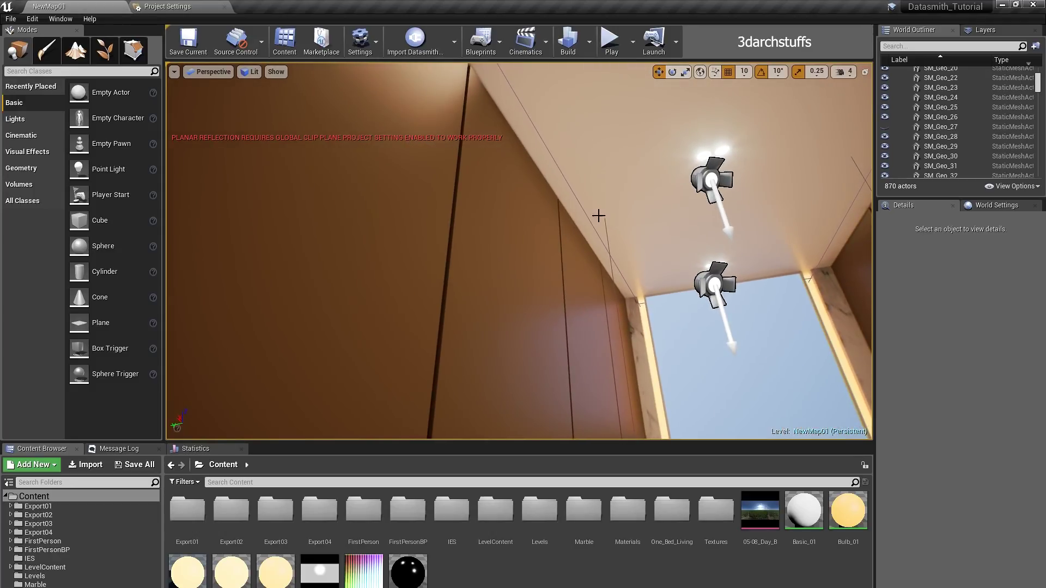
{"action": "left_click", "coordinate": [611, 266]}
{"action": "left_click", "coordinate": [679, 332]}
{"action": "key", "text": "Delete"}
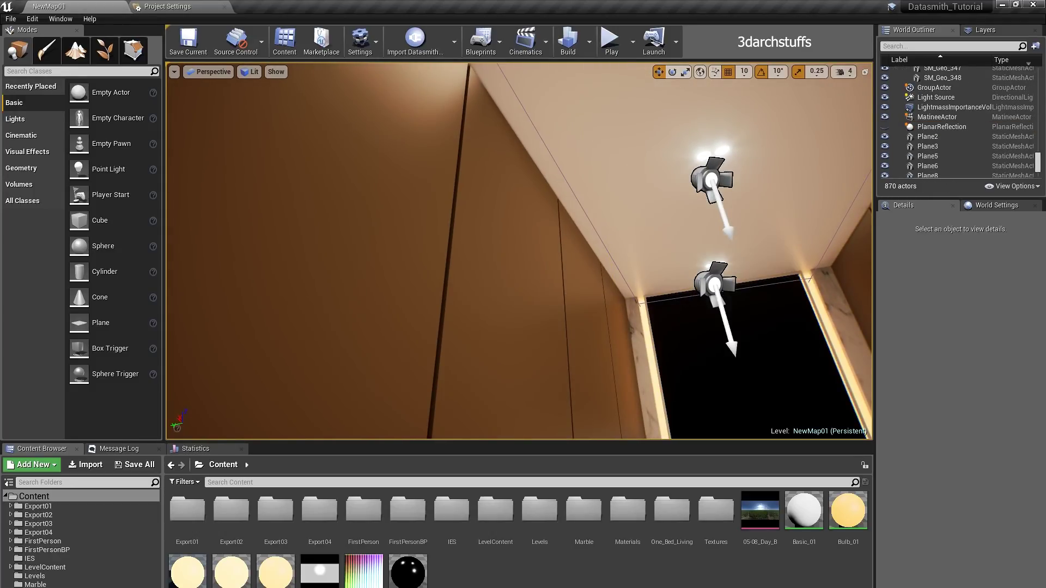
{"action": "left_click", "coordinate": [745, 334]}
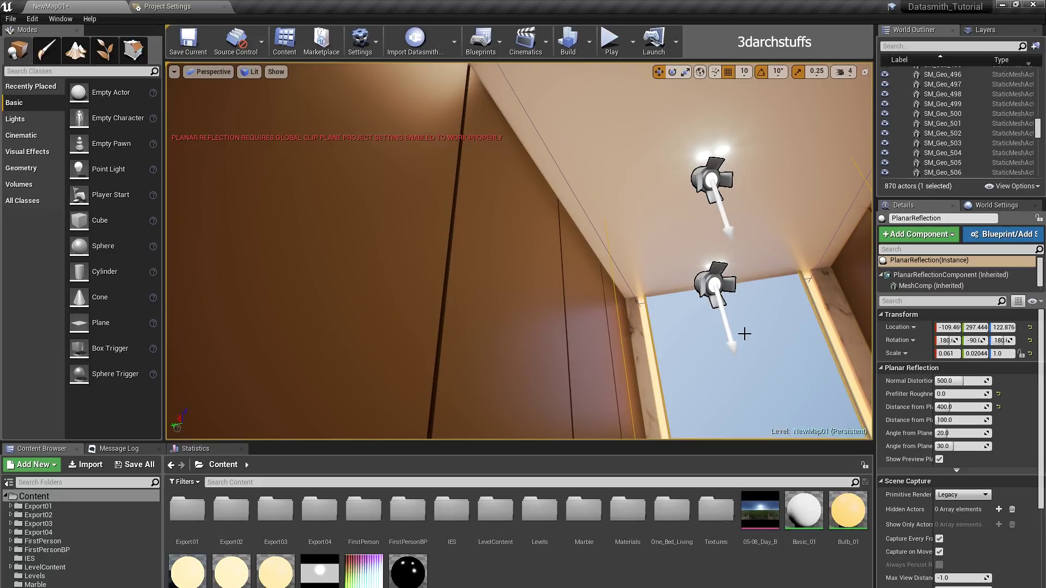
{"action": "key", "text": "Delete"}
Step: Replace the material of the mirror mesh SM_Geo_27 with Basic_01 and clear the selection
{"action": "right_click_drag", "start_coordinate": [640, 267], "coordinate": [774, 391]}
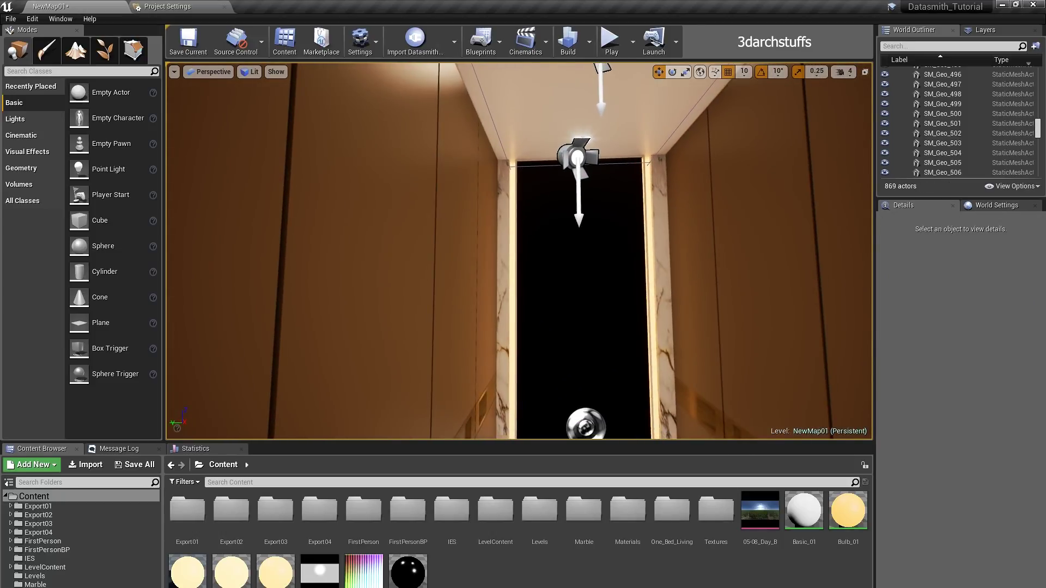
{"action": "right_click_drag", "start_coordinate": [627, 254], "coordinate": [616, 271]}
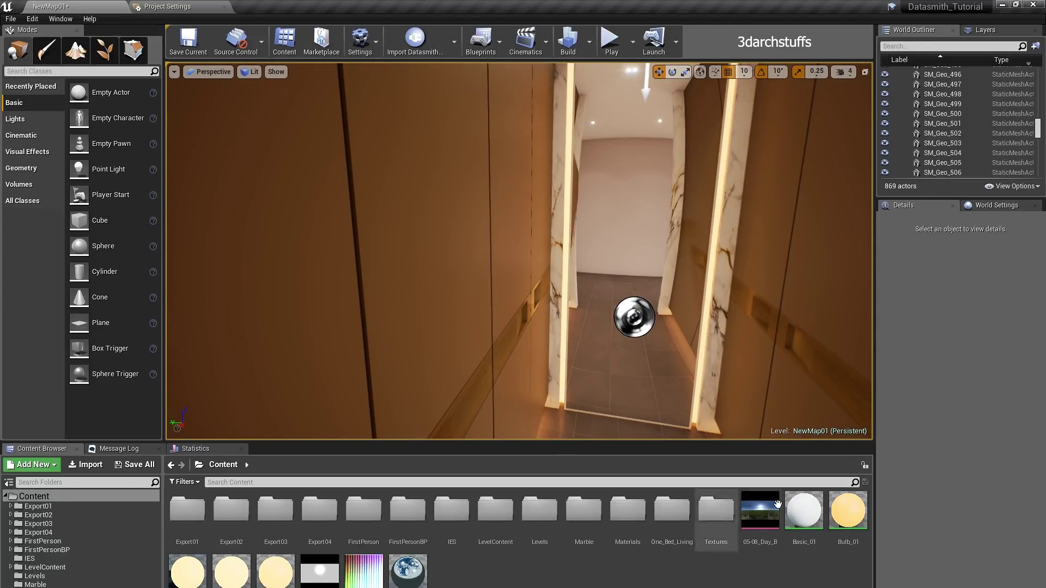
{"action": "left_click", "coordinate": [805, 510]}
{"action": "left_click", "coordinate": [641, 260]}
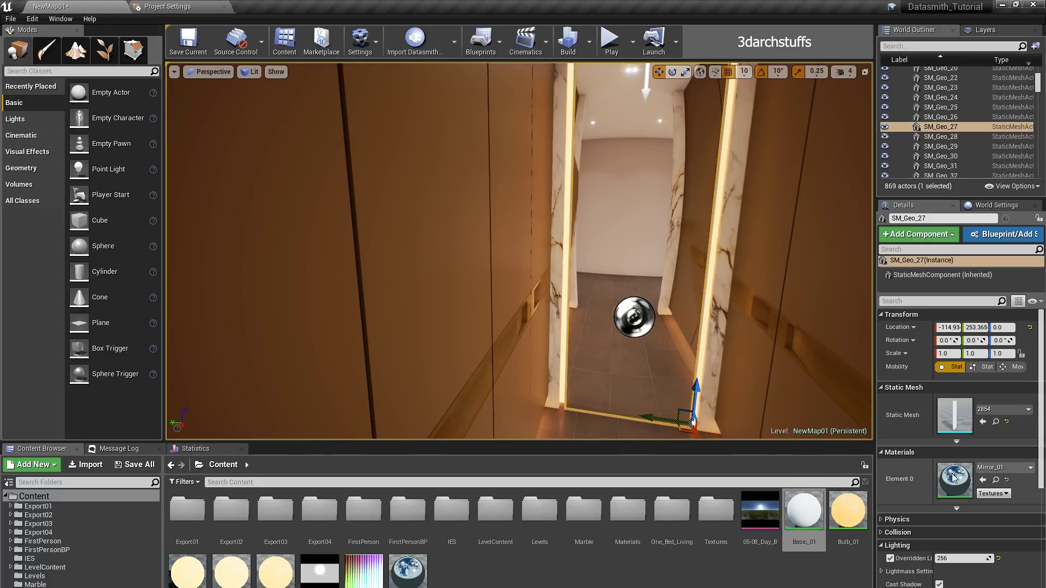
{"action": "left_click", "coordinate": [983, 480]}
{"action": "right_click_drag", "start_coordinate": [683, 282], "coordinate": [806, 163]}
{"action": "key", "text": "Escape"}
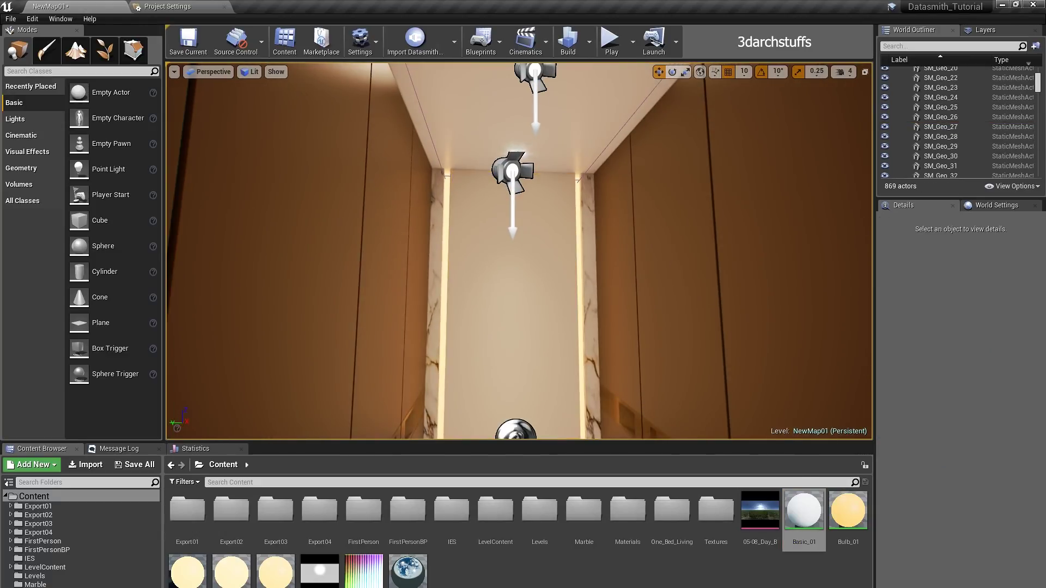
Step: Hide the editor icons with game view and examine the plain panel beside the wardrobe and the rest of the bedroom
{"action": "right_click_drag", "start_coordinate": [683, 281], "coordinate": [796, 401]}
{"action": "key", "text": "g"}
{"action": "right_click_drag", "start_coordinate": [608, 254], "coordinate": [567, 261]}
{"action": "left_click", "coordinate": [533, 154]}
{"action": "right_click_drag", "start_coordinate": [533, 155], "coordinate": [594, 212]}
{"action": "left_click", "coordinate": [600, 228]}
{"action": "key", "text": "Escape"}
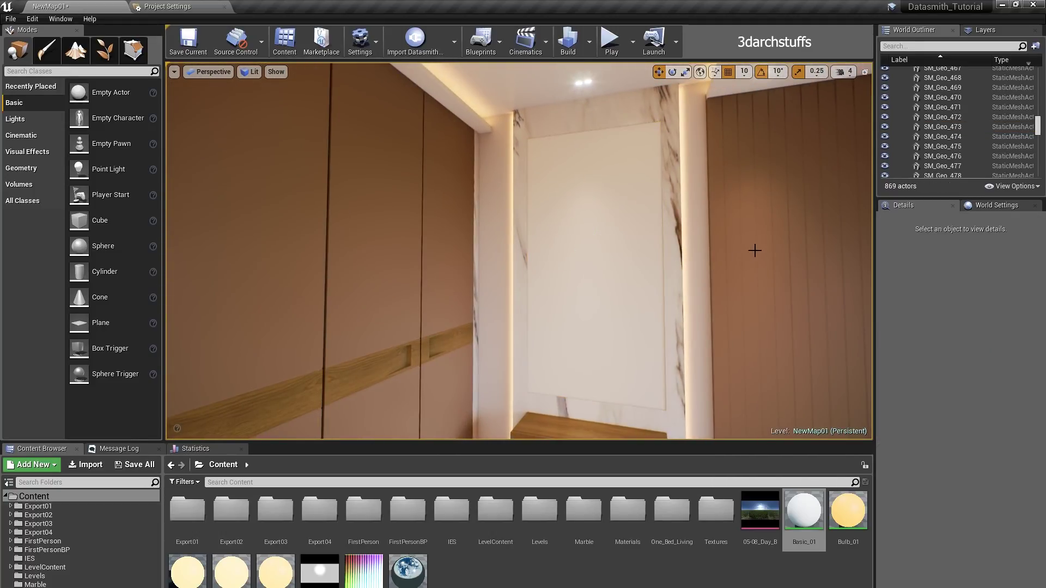
{"action": "right_click_drag", "start_coordinate": [755, 251], "coordinate": [762, 239]}
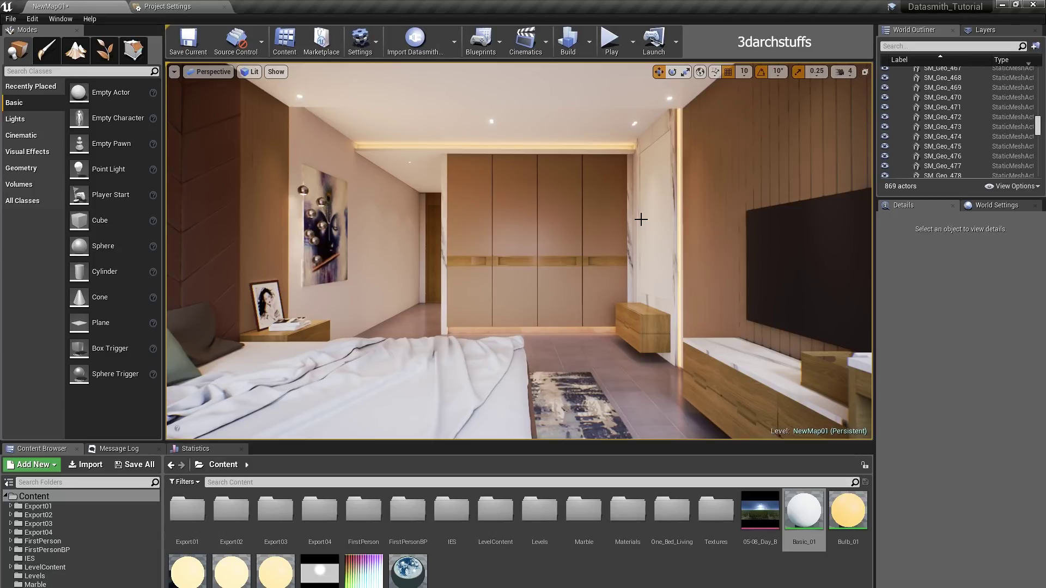
{"action": "scroll", "coordinate": [584, 231], "scroll_direction": "up", "scroll_amount": 3}
{"action": "mouse_move", "coordinate": [584, 231]}
{"action": "right_mouse_down"}
{"action": "mouse_move", "coordinate": [594, 222]}
{"action": "mouse_move", "coordinate": [577, 215]}
{"action": "right_mouse_up"}
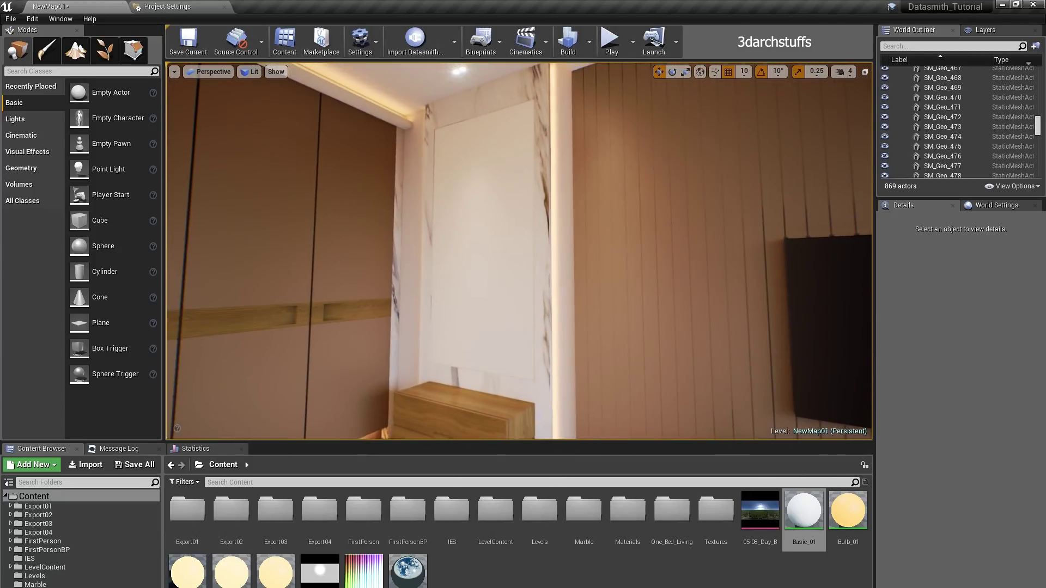
Step: Enable Support global clip plane for Planar Reflections in the project's rendering settings and save the NewMap01 level
{"action": "left_click", "coordinate": [157, 9]}
{"action": "left_click", "coordinate": [98, 7]}
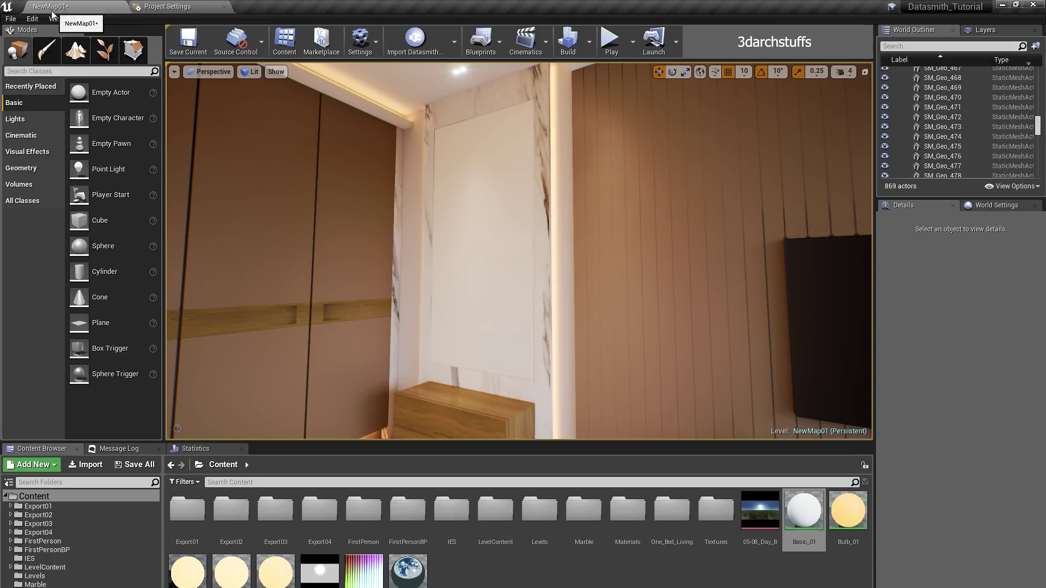
{"action": "left_click", "coordinate": [33, 19]}
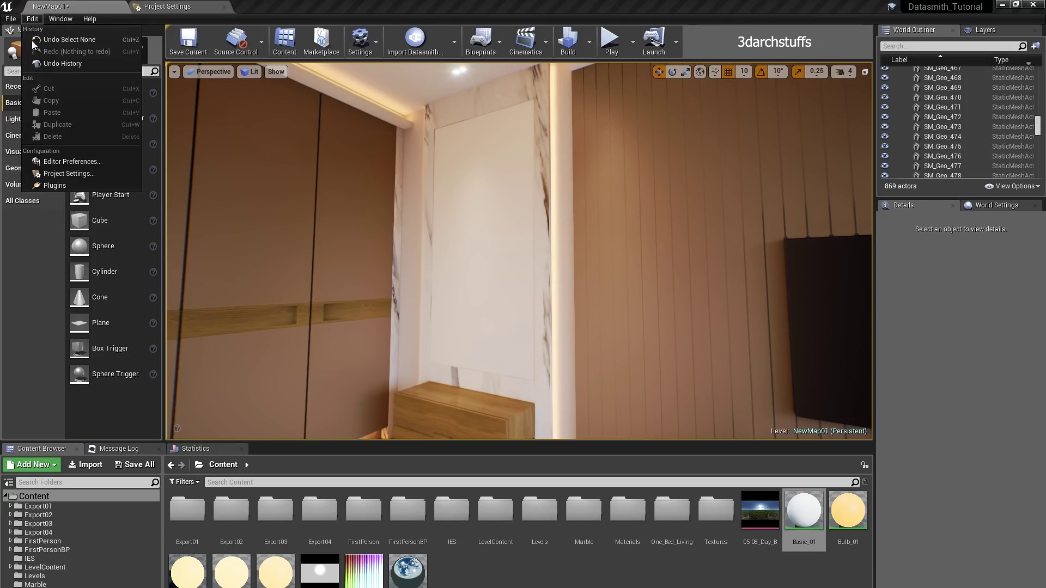
{"action": "left_click", "coordinate": [65, 174]}
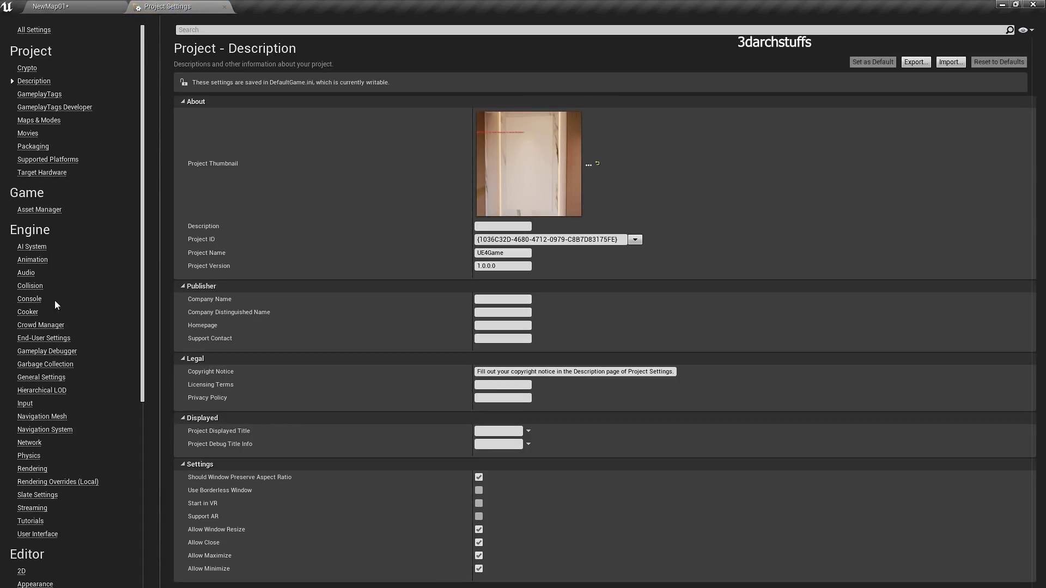
{"action": "left_click", "coordinate": [31, 468]}
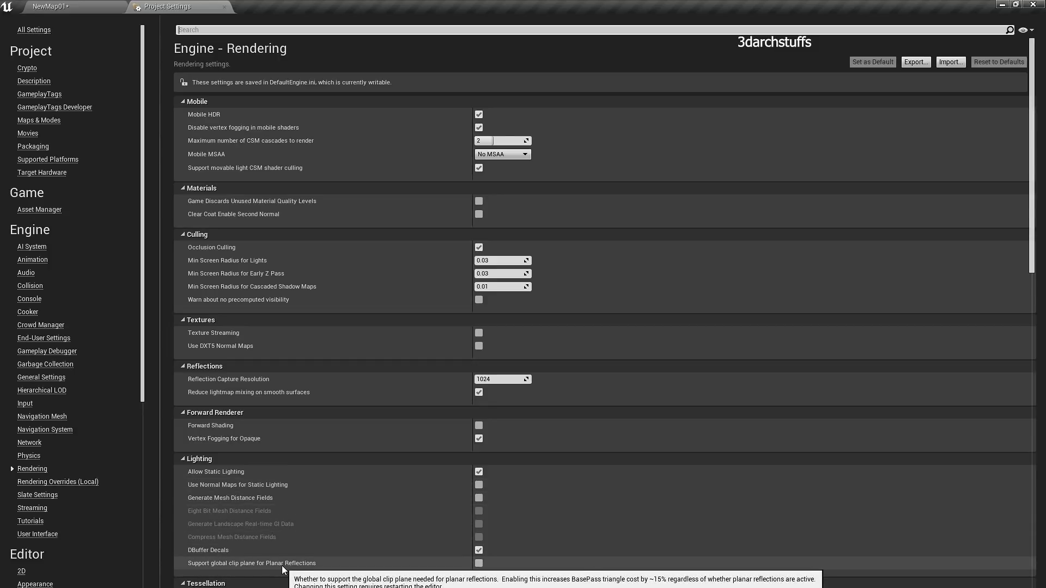
{"action": "left_click", "coordinate": [479, 564]}
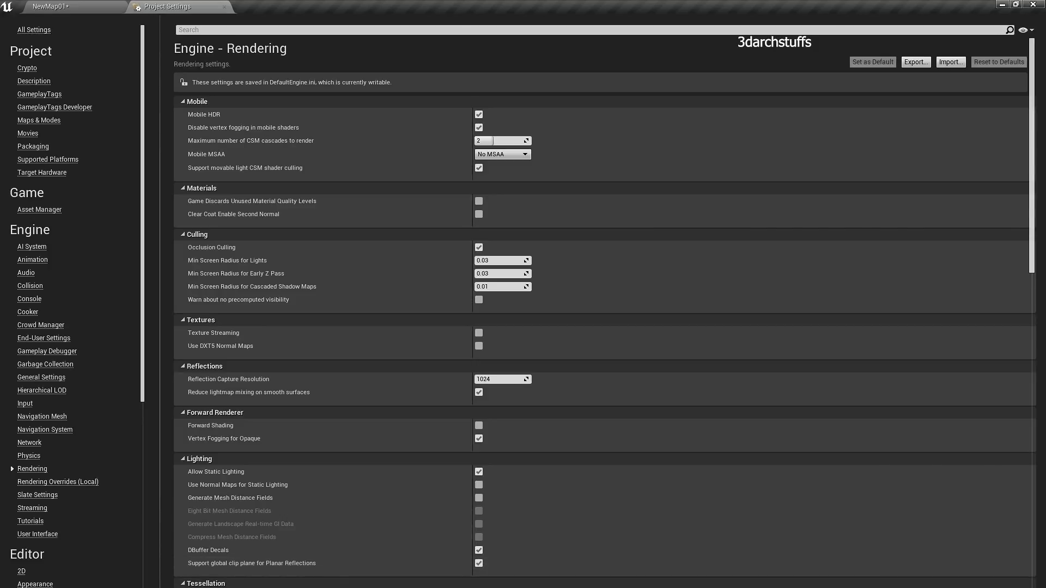
{"action": "key", "text": "ctrl+shift+s"}
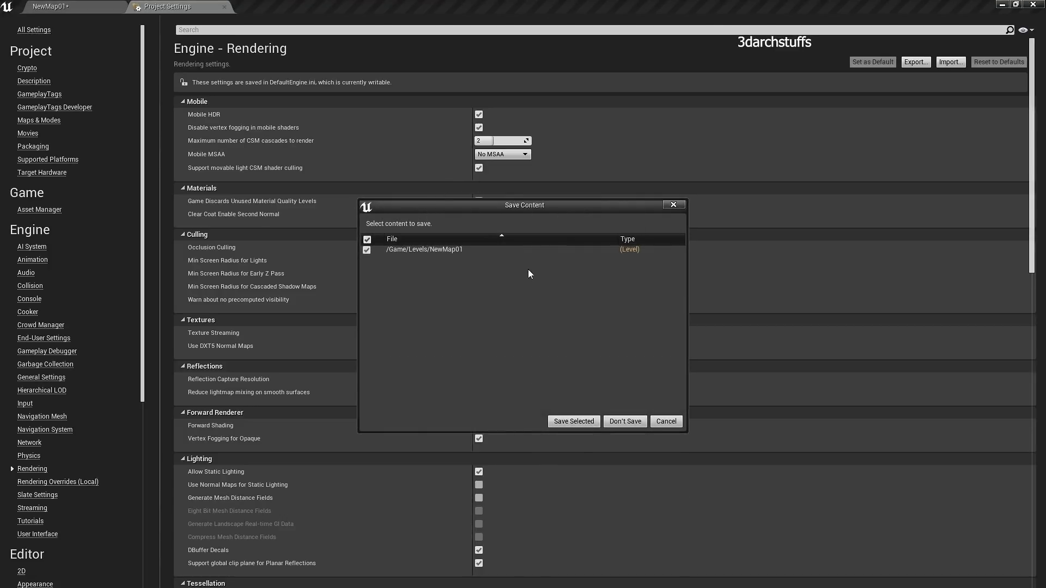
{"action": "left_click", "coordinate": [575, 422]}
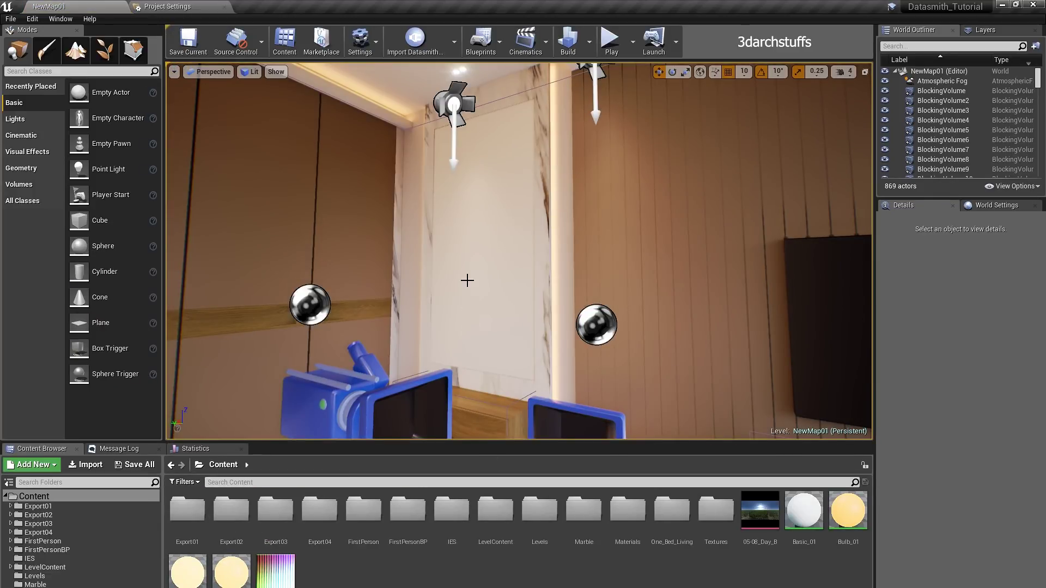
Step: Turn on game view and check the global clip plane option in the project's rendering settings
{"action": "mouse_move", "coordinate": [467, 280]}
{"action": "right_mouse_down"}
{"action": "mouse_move", "coordinate": [611, 332]}
{"action": "mouse_move", "coordinate": [467, 280]}
{"action": "right_mouse_up"}
{"action": "left_click_drag", "start_coordinate": [467, 280], "coordinate": [447, 262]}
{"action": "right_click_drag", "start_coordinate": [447, 263], "coordinate": [474, 253]}
{"action": "key", "text": "g"}
{"action": "left_click", "coordinate": [168, 4]}
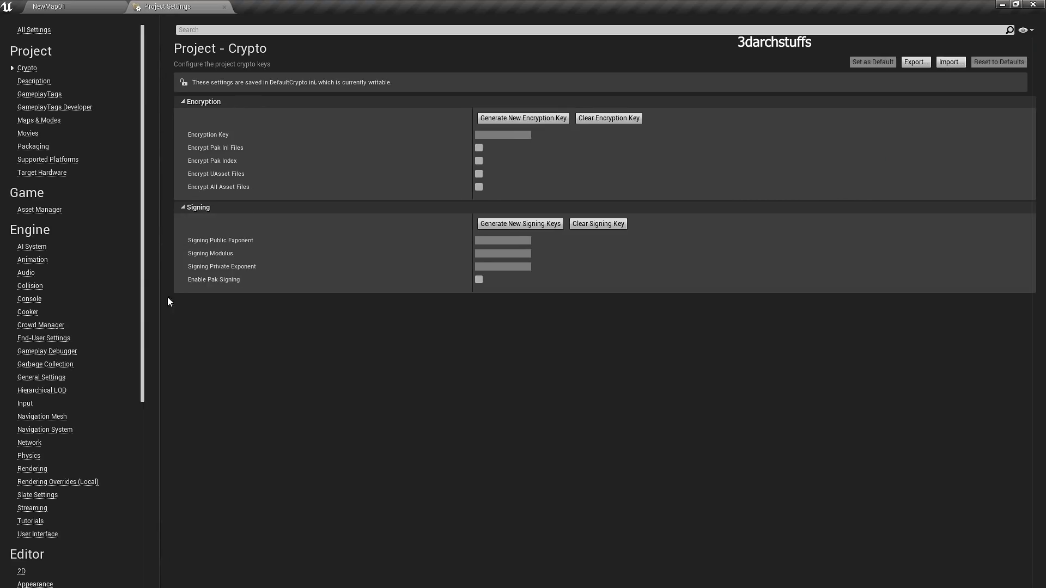
{"action": "left_click", "coordinate": [33, 469]}
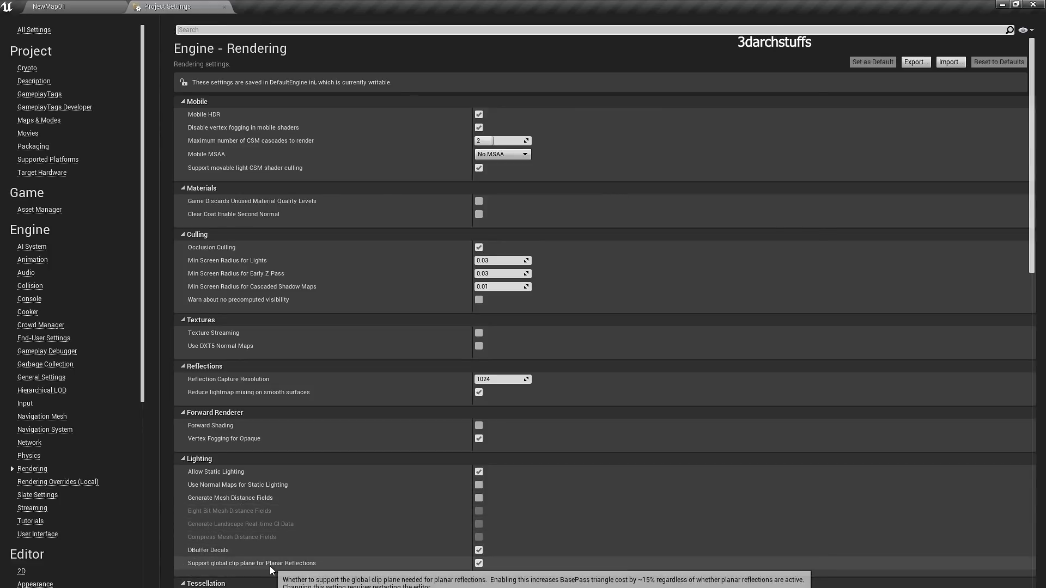
{"action": "left_click", "coordinate": [71, 7]}
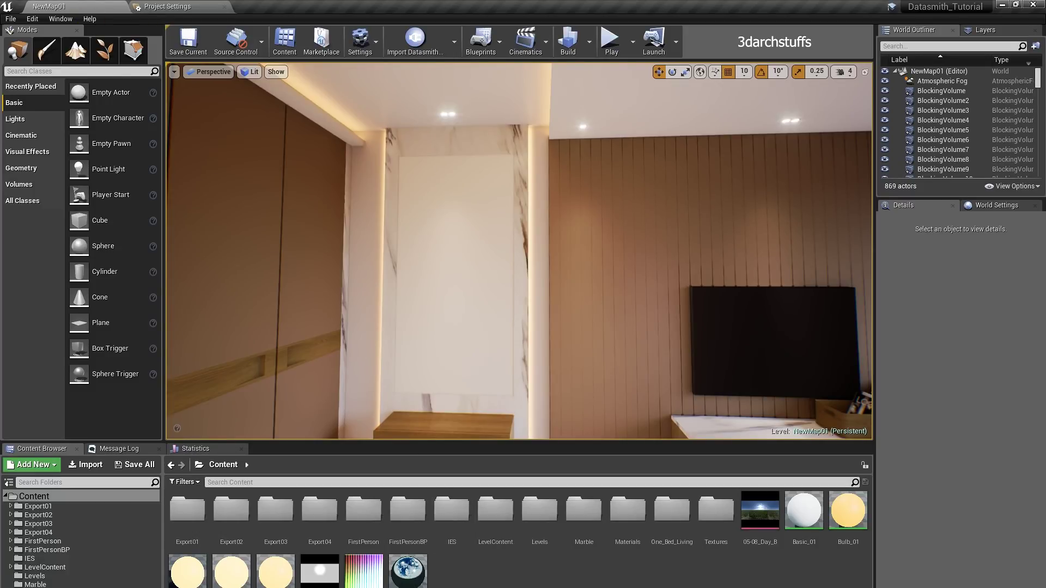
Step: Create a material named Mirror_Tut in the Content folder and open it in the material editor
{"action": "right_click", "coordinate": [509, 586]}
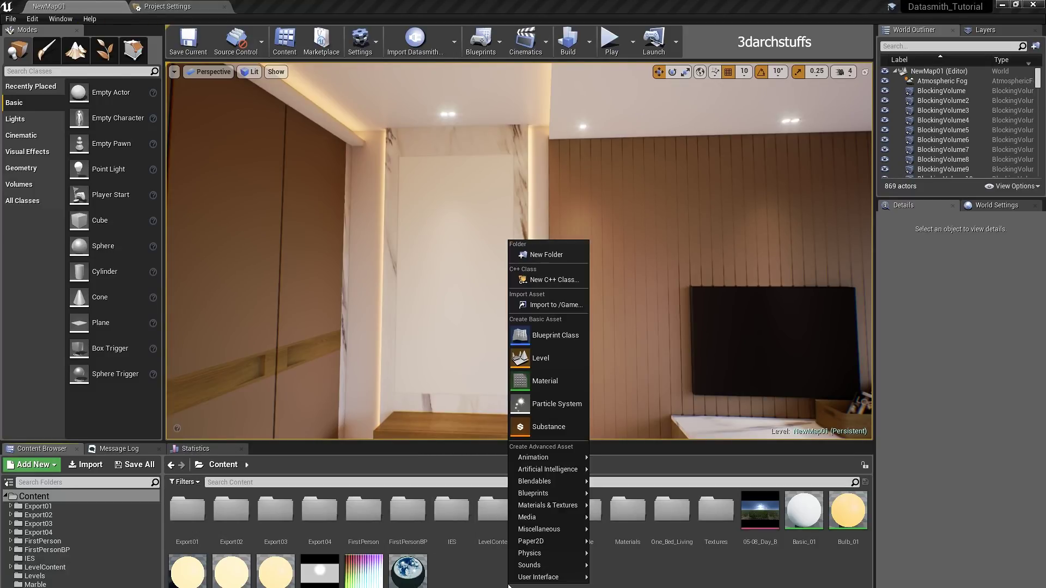
{"action": "left_click", "coordinate": [534, 382]}
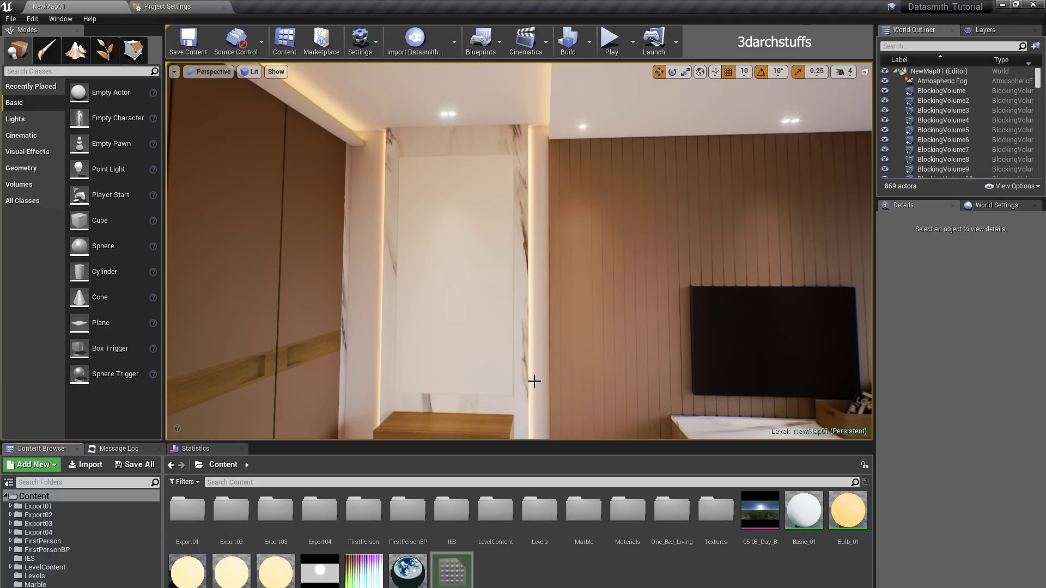
{"action": "double_click", "coordinate": [452, 570]}
{"action": "left_click_drag", "start_coordinate": [294, 207], "coordinate": [316, 8]}
{"action": "right_click_drag", "start_coordinate": [254, 198], "coordinate": [460, 330]}
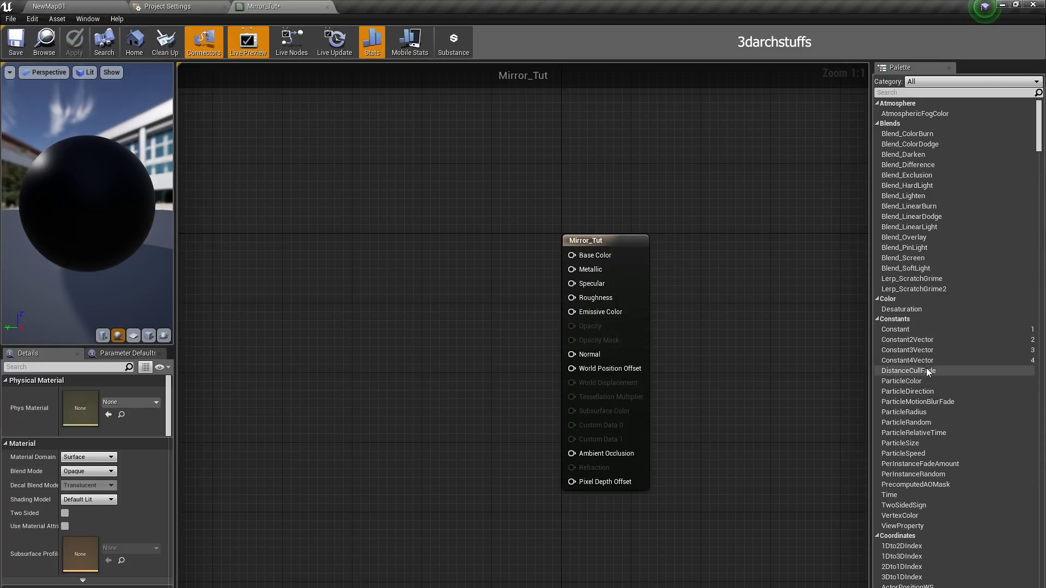
Step: Add a Constant3Vector to the Mirror_Tut graph, connect it to Base Color and set it to white (1,1,1)
{"action": "left_click_drag", "start_coordinate": [922, 350], "coordinate": [392, 217]}
{"action": "left_click_drag", "start_coordinate": [456, 234], "coordinate": [573, 255]}
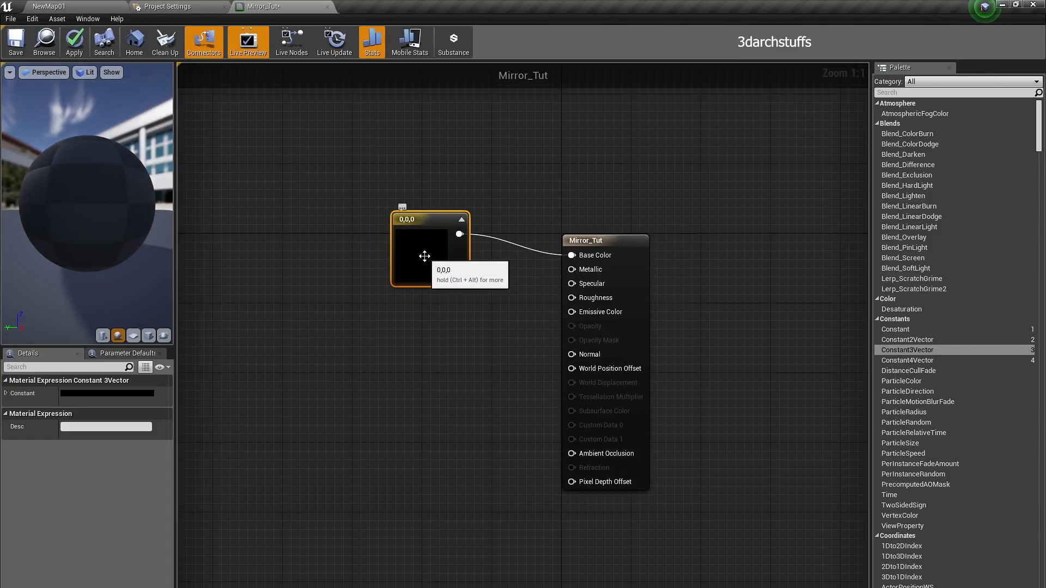
{"action": "double_click", "coordinate": [426, 240]}
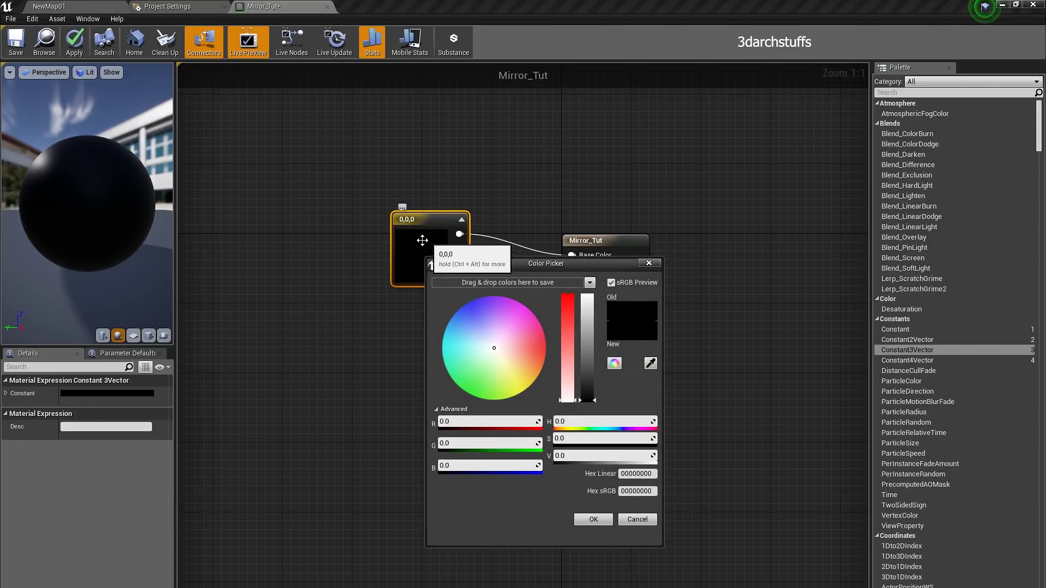
{"action": "left_click_drag", "start_coordinate": [587, 381], "coordinate": [587, 297]}
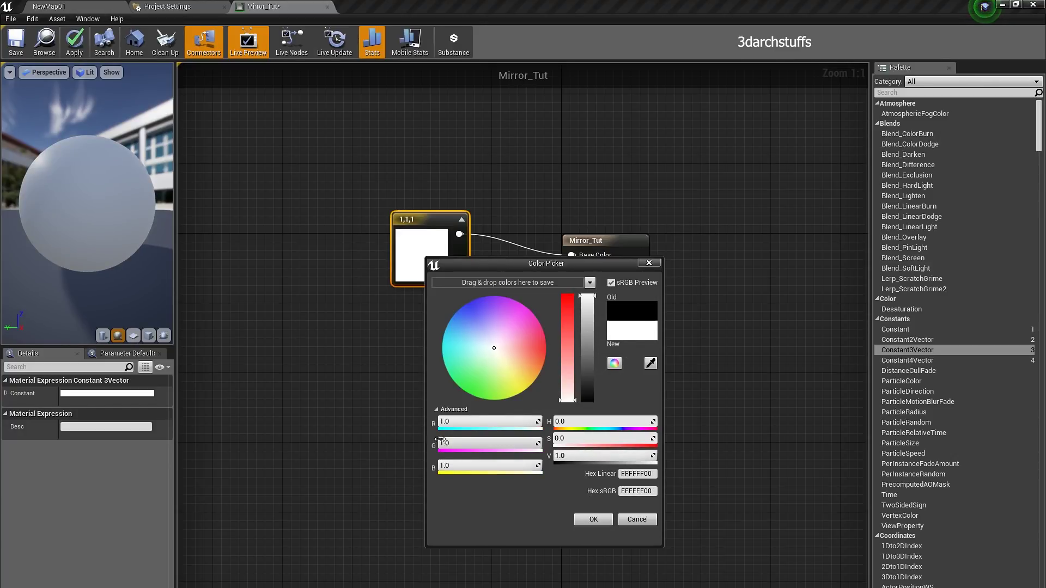
{"action": "left_click", "coordinate": [600, 521]}
{"action": "left_click", "coordinate": [427, 358]}
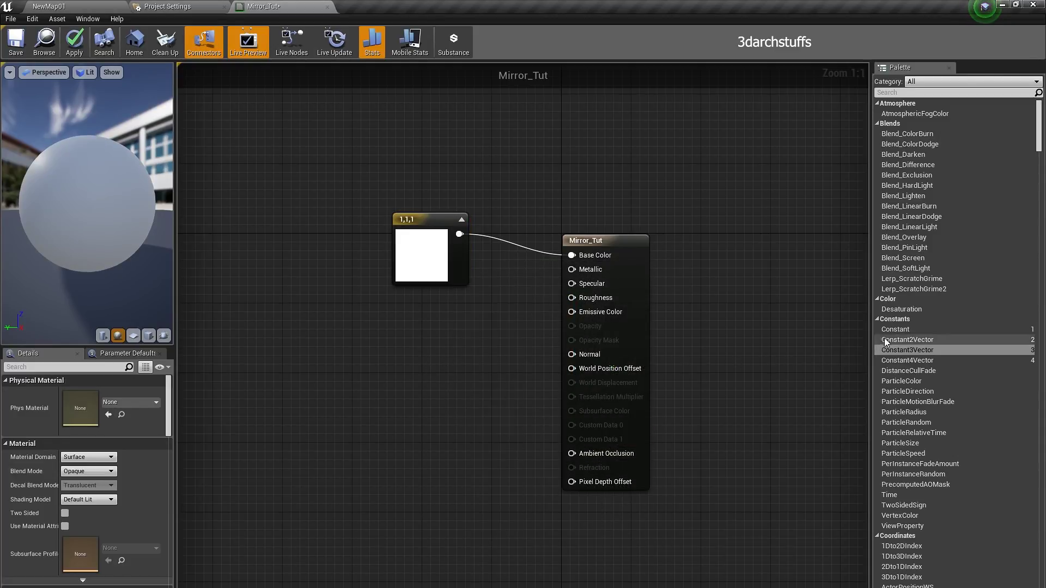
Step: Connect a Constant of 1 to Metallic and a Constant of 0 to Roughness, and apply the material
{"action": "left_click_drag", "start_coordinate": [897, 329], "coordinate": [572, 269]}
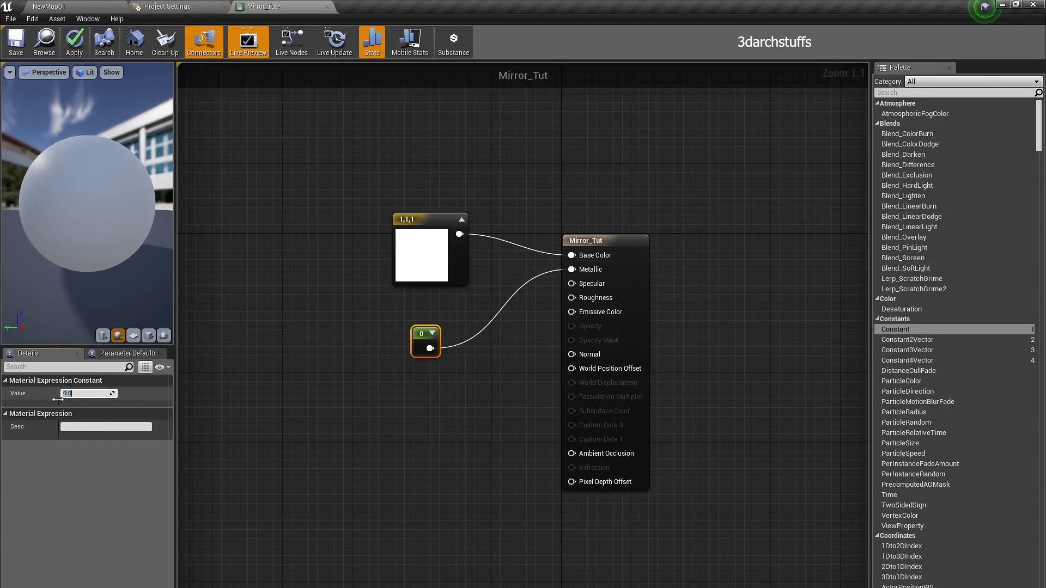
{"action": "key", "text": "Return"}
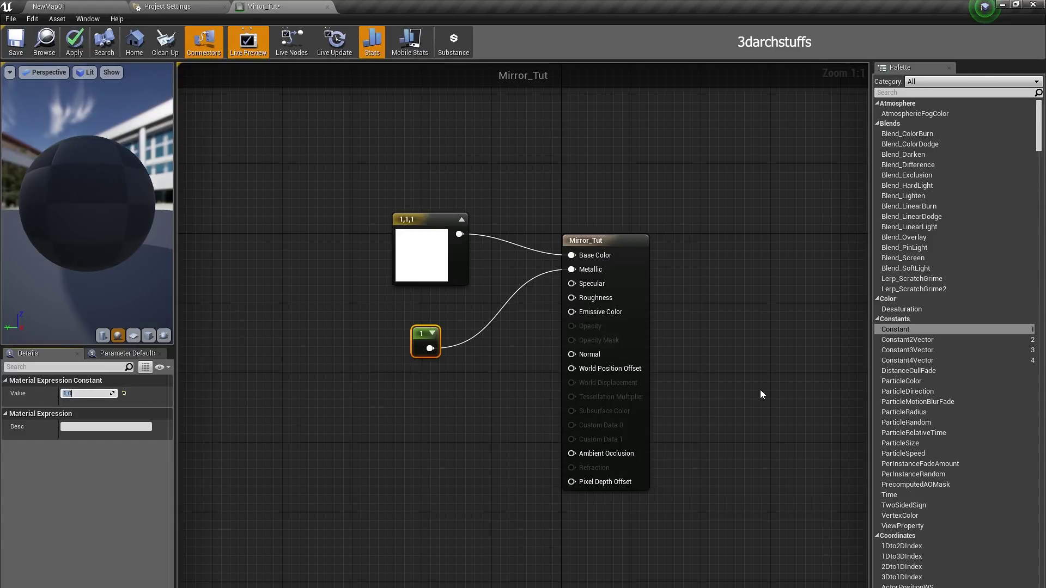
{"action": "left_click_drag", "start_coordinate": [895, 328], "coordinate": [574, 297]}
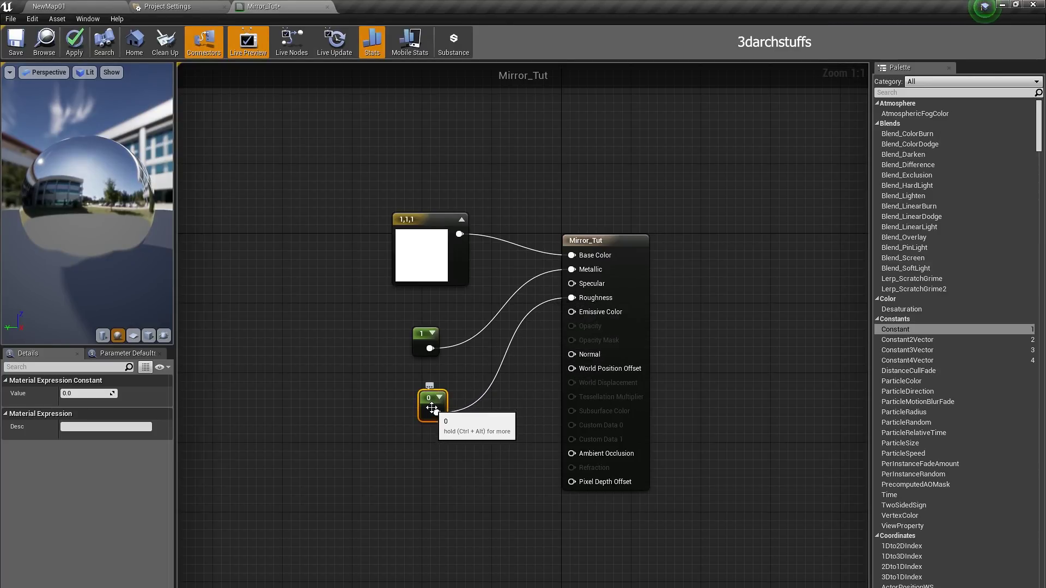
{"action": "left_click", "coordinate": [74, 48]}
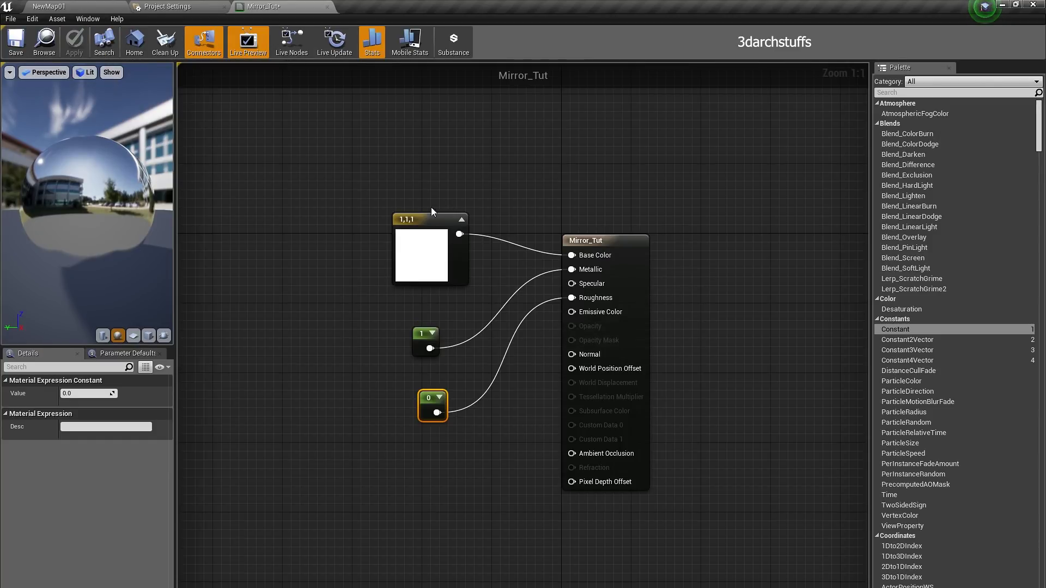
Step: In the NewMap01 level, assign the Mirror_Tut material to the plain panel beside the wardrobe
{"action": "left_click", "coordinate": [104, 7]}
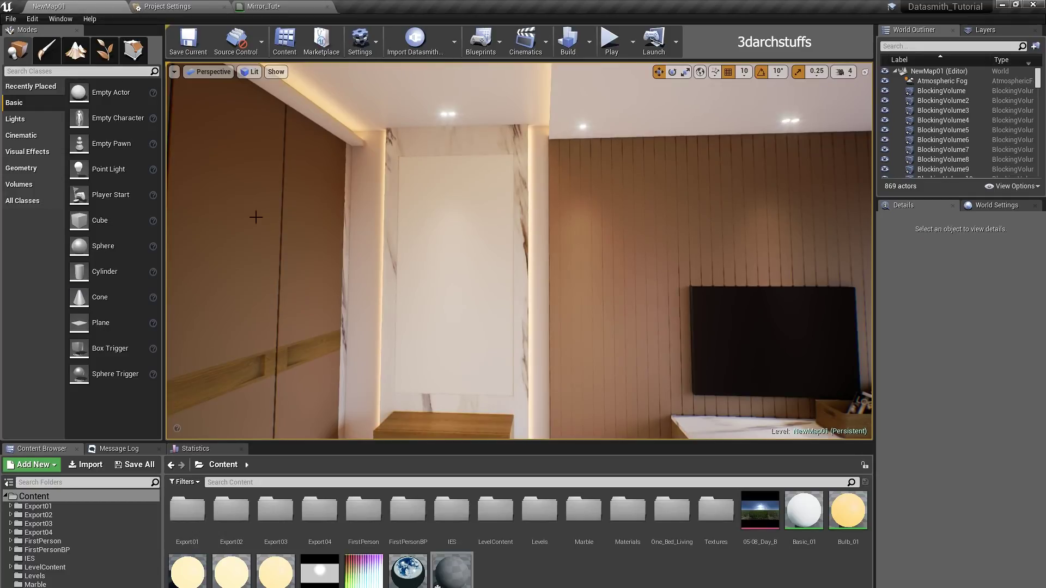
{"action": "left_click", "coordinate": [451, 214]}
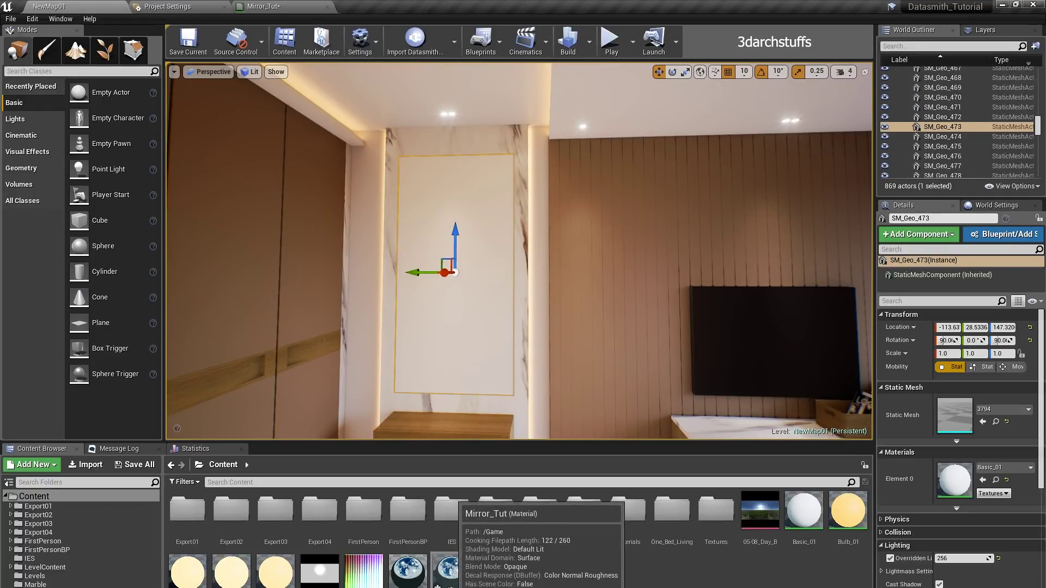
{"action": "left_click", "coordinate": [983, 481]}
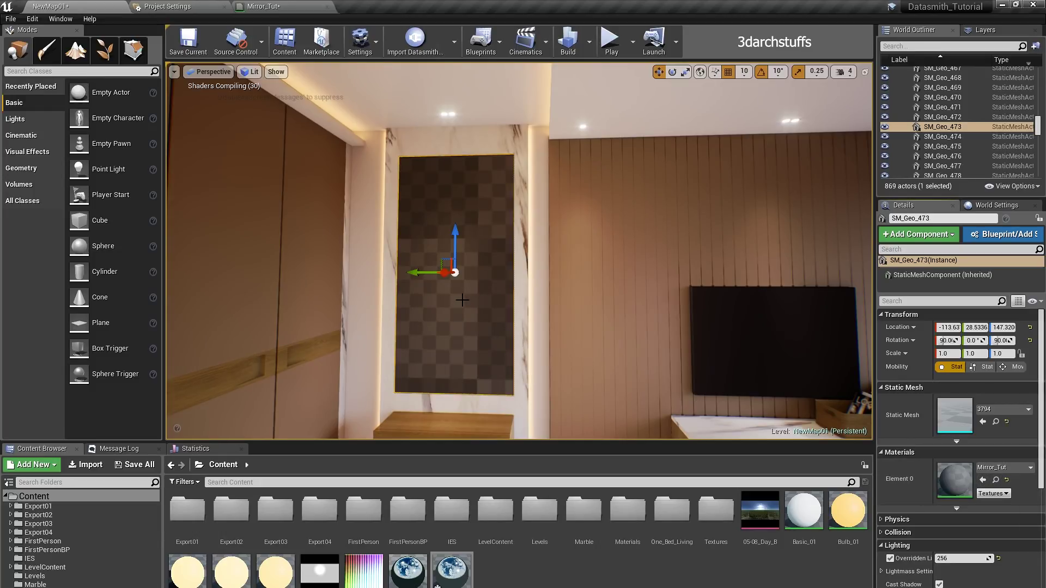
Step: Examine the mirror panel's reflection and the reflection captures from different viewpoints around the bedroom
{"action": "right_click_drag", "start_coordinate": [603, 280], "coordinate": [790, 218]}
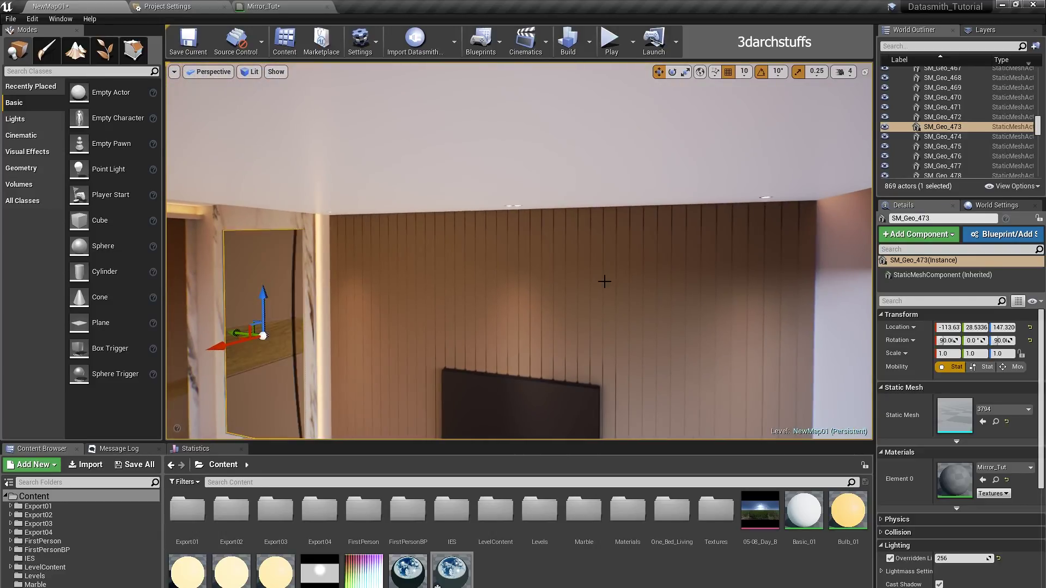
{"action": "right_click_drag", "start_coordinate": [603, 280], "coordinate": [371, 359]}
{"action": "right_click_drag", "start_coordinate": [617, 301], "coordinate": [649, 301]}
{"action": "mouse_move", "coordinate": [519, 251]}
{"action": "left_mouse_down", "text": "alt"}
{"action": "mouse_move", "coordinate": [551, 272]}
{"action": "mouse_move", "coordinate": [431, 278]}
{"action": "mouse_move", "coordinate": [365, 250]}
{"action": "mouse_move", "coordinate": [349, 196]}
{"action": "mouse_move", "coordinate": [463, 207]}
{"action": "mouse_move", "coordinate": [506, 272]}
{"action": "mouse_move", "coordinate": [490, 299]}
{"action": "mouse_move", "coordinate": [501, 284]}
{"action": "mouse_move", "coordinate": [485, 250]}
{"action": "mouse_move", "coordinate": [502, 245]}
{"action": "mouse_move", "coordinate": [497, 233]}
{"action": "mouse_move", "coordinate": [519, 251]}
{"action": "mouse_move", "coordinate": [497, 245]}
{"action": "mouse_move", "coordinate": [519, 252]}
{"action": "left_mouse_up", "text": "alt"}
{"action": "left_click_drag", "start_coordinate": [656, 244], "coordinate": [774, 224], "text": "alt"}
{"action": "right_click_drag", "start_coordinate": [645, 273], "coordinate": [567, 273], "text": "alt"}
{"action": "mouse_move", "coordinate": [652, 281]}
{"action": "left_mouse_down"}
{"action": "mouse_move", "coordinate": [643, 320]}
{"action": "mouse_move", "coordinate": [464, 248]}
{"action": "mouse_move", "coordinate": [327, 245]}
{"action": "left_mouse_up"}
{"action": "left_click", "coordinate": [401, 326]}
{"action": "left_click", "coordinate": [443, 250]}
{"action": "scroll", "coordinate": [691, 268], "scroll_direction": "up", "scroll_amount": 5}
{"action": "left_click_drag", "start_coordinate": [691, 269], "coordinate": [511, 248]}
{"action": "left_click_drag", "start_coordinate": [574, 256], "coordinate": [621, 289], "text": "alt"}
{"action": "right_click_drag", "start_coordinate": [574, 256], "coordinate": [447, 207]}
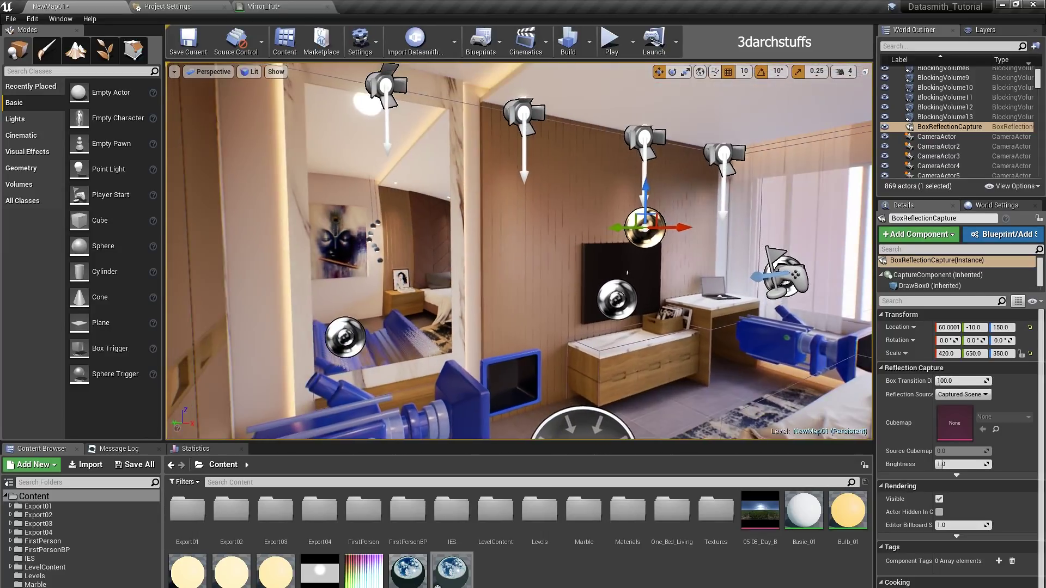
Step: Select the mirror panel and inspect its reflection from close up, from an angle and from further back
{"action": "left_click", "coordinate": [346, 327]}
{"action": "left_click", "coordinate": [603, 307]}
{"action": "right_click_drag", "start_coordinate": [700, 277], "coordinate": [452, 283]}
{"action": "left_click", "coordinate": [595, 285]}
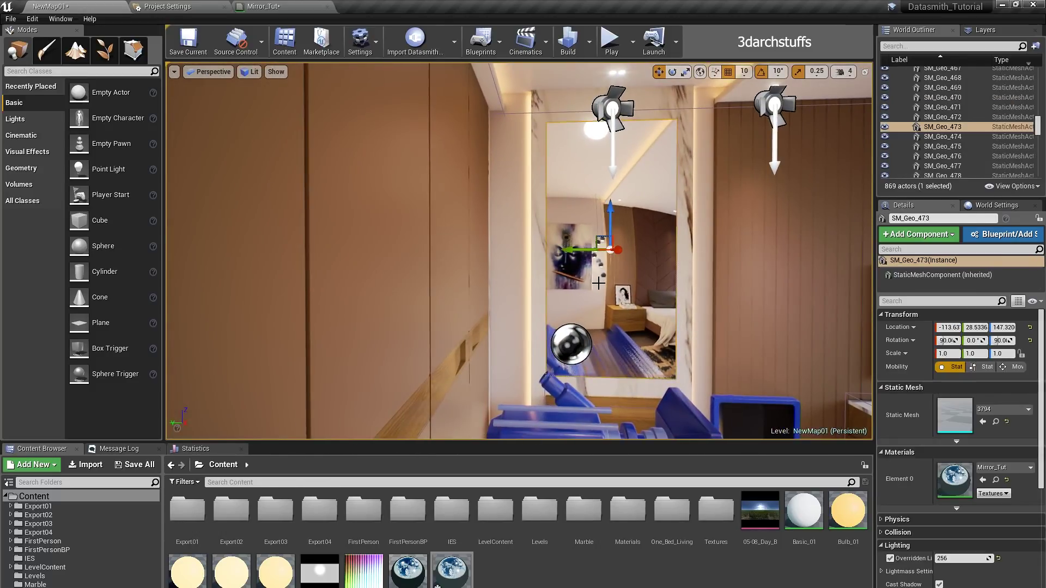
{"action": "scroll", "coordinate": [595, 285], "scroll_direction": "up", "scroll_amount": 4}
{"action": "right_click_drag", "start_coordinate": [596, 286], "coordinate": [785, 294]}
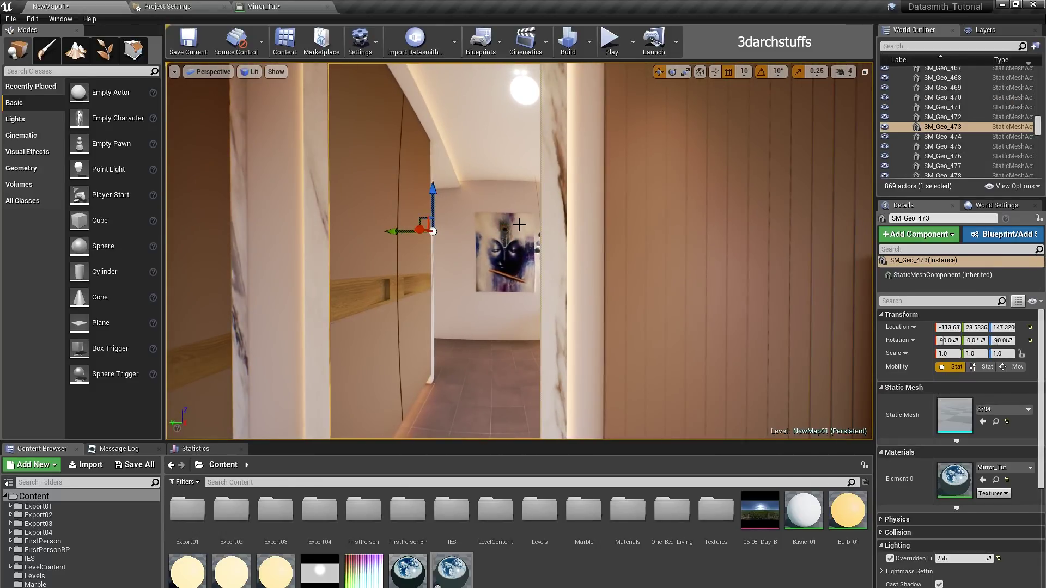
{"action": "right_click_drag", "start_coordinate": [566, 294], "coordinate": [587, 281]}
{"action": "mouse_move", "coordinate": [532, 304]}
{"action": "right_mouse_down"}
{"action": "mouse_move", "coordinate": [566, 311]}
{"action": "mouse_move", "coordinate": [531, 318]}
{"action": "mouse_move", "coordinate": [553, 304]}
{"action": "mouse_move", "coordinate": [567, 315]}
{"action": "mouse_move", "coordinate": [524, 312]}
{"action": "right_mouse_up"}
{"action": "scroll", "coordinate": [531, 305], "scroll_direction": "down", "scroll_amount": 5}
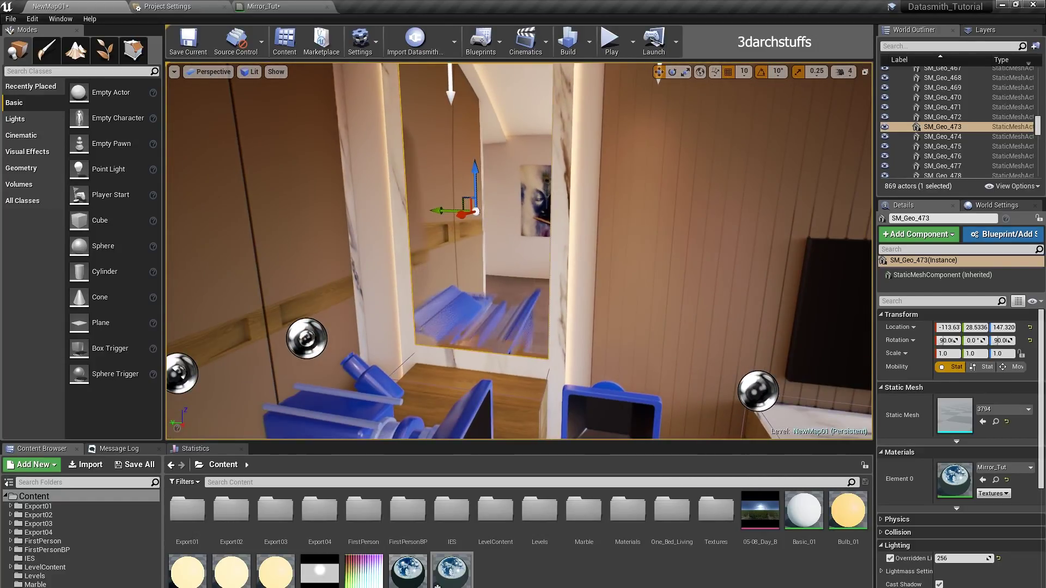
{"action": "right_click_drag", "start_coordinate": [568, 241], "coordinate": [539, 263]}
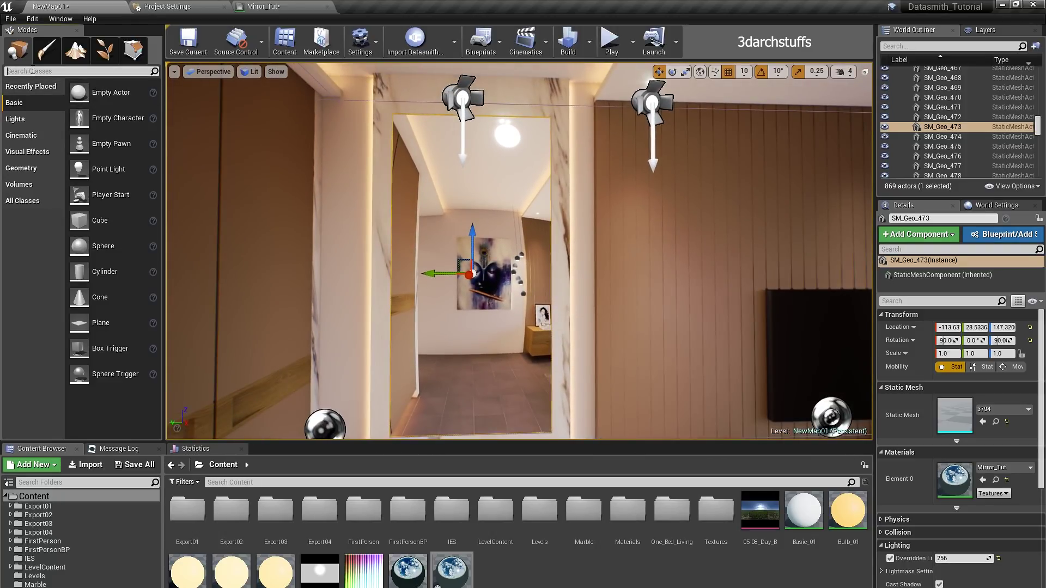
Step: Find the Planar Reflection actor and place one in the bedroom in front of the mirror panel
{"action": "type", "text": "plan"}
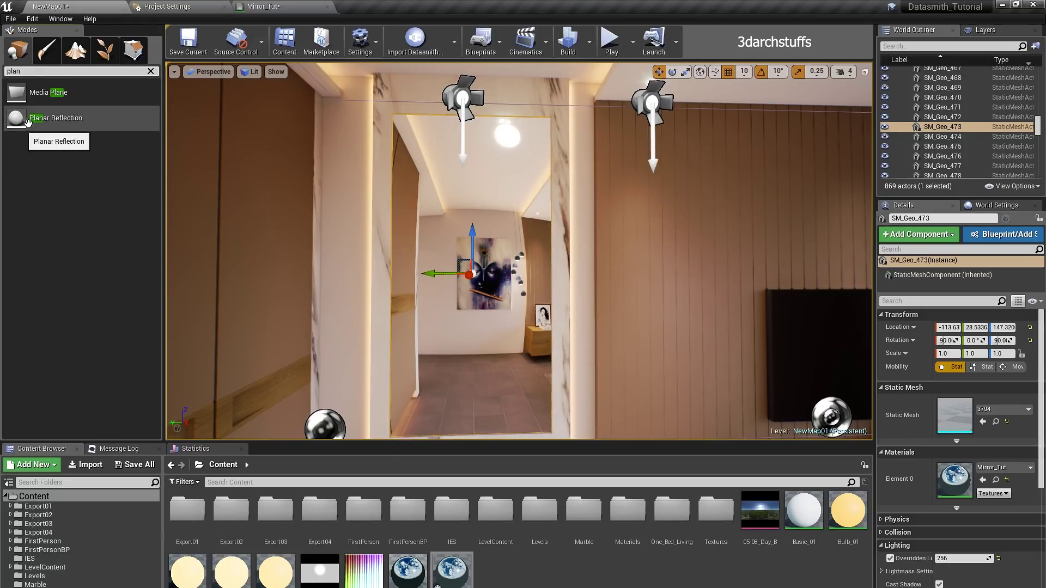
{"action": "left_click_drag", "start_coordinate": [39, 120], "coordinate": [451, 380]}
{"action": "right_click_drag", "start_coordinate": [594, 280], "coordinate": [501, 414]}
{"action": "scroll", "coordinate": [594, 279], "scroll_direction": "down", "scroll_amount": 1}
{"action": "right_click_drag", "start_coordinate": [566, 178], "coordinate": [588, 189]}
Step: Add the mirror panel to the selection and show only it and the planar reflection
{"action": "left_click", "coordinate": [550, 189]}
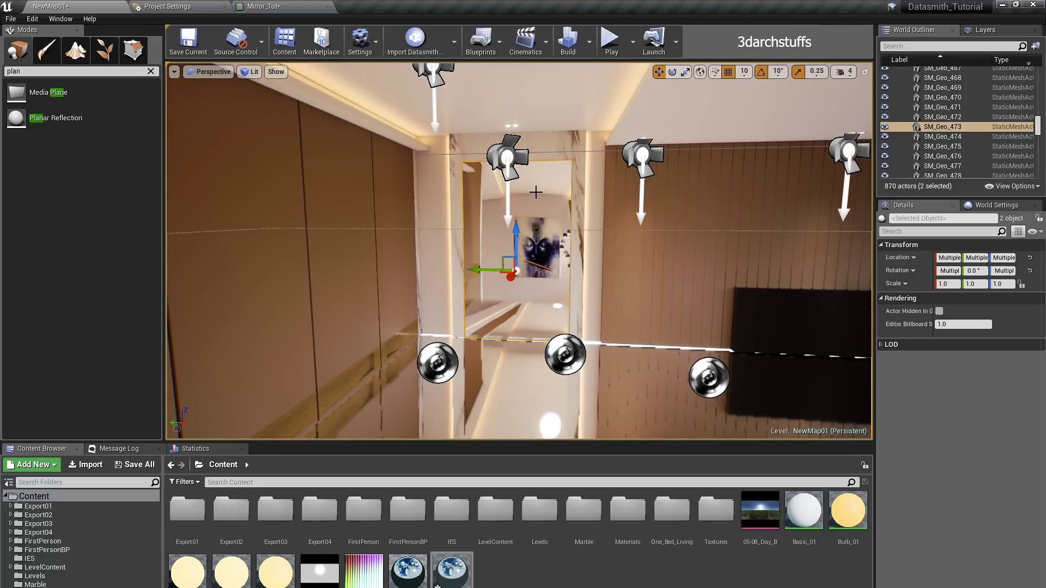
{"action": "right_click", "coordinate": [536, 195]}
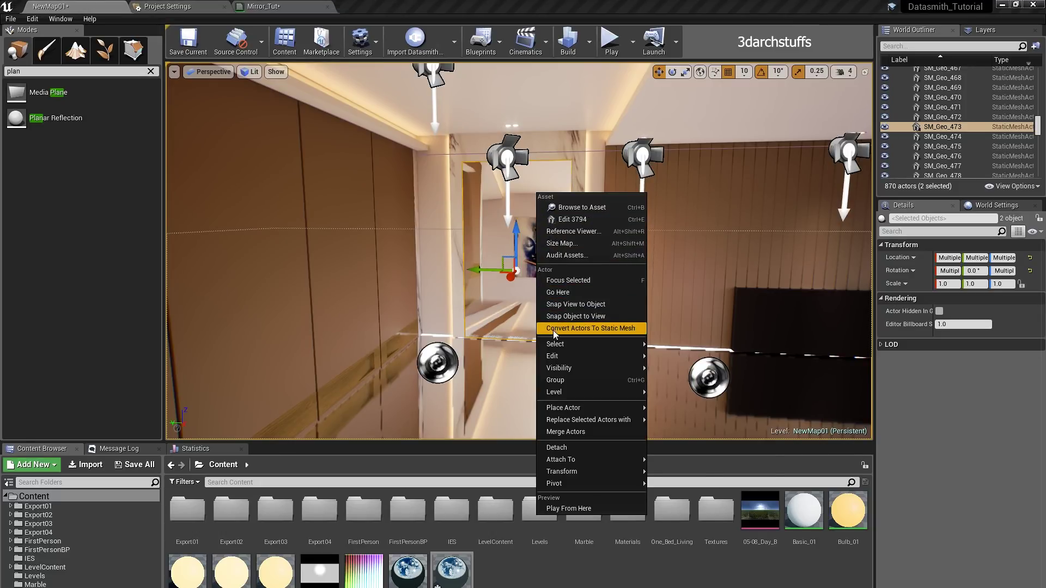
{"action": "mouse_move", "coordinate": [573, 369]}
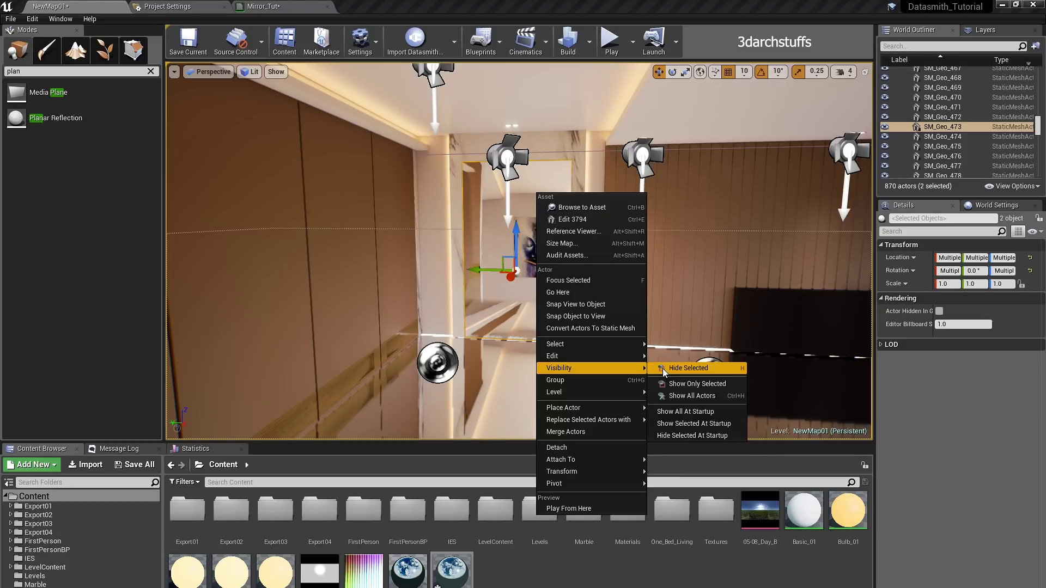
{"action": "left_click", "coordinate": [703, 384]}
{"action": "left_click_drag", "start_coordinate": [519, 251], "coordinate": [501, 275], "text": "alt"}
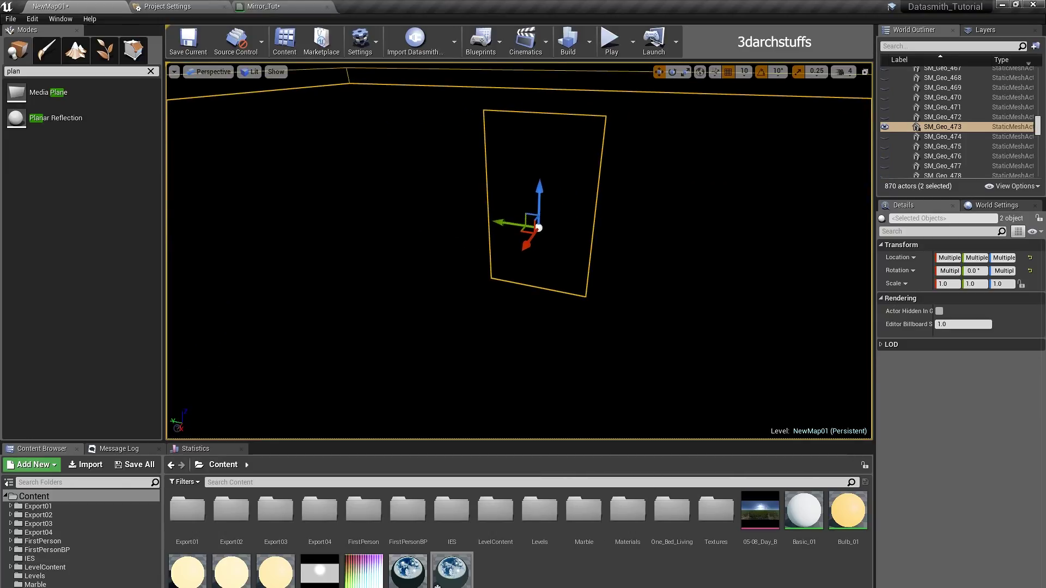
Step: Select the planar reflection alone and switch the viewport to Unlit mode
{"action": "left_click", "coordinate": [523, 286]}
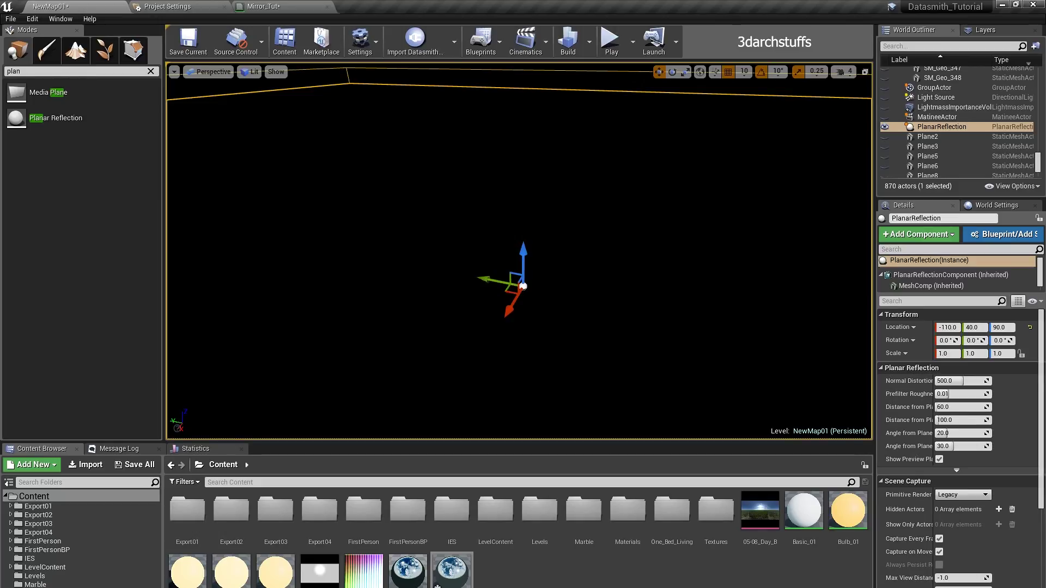
{"action": "left_click_drag", "start_coordinate": [523, 286], "coordinate": [539, 266], "text": "alt"}
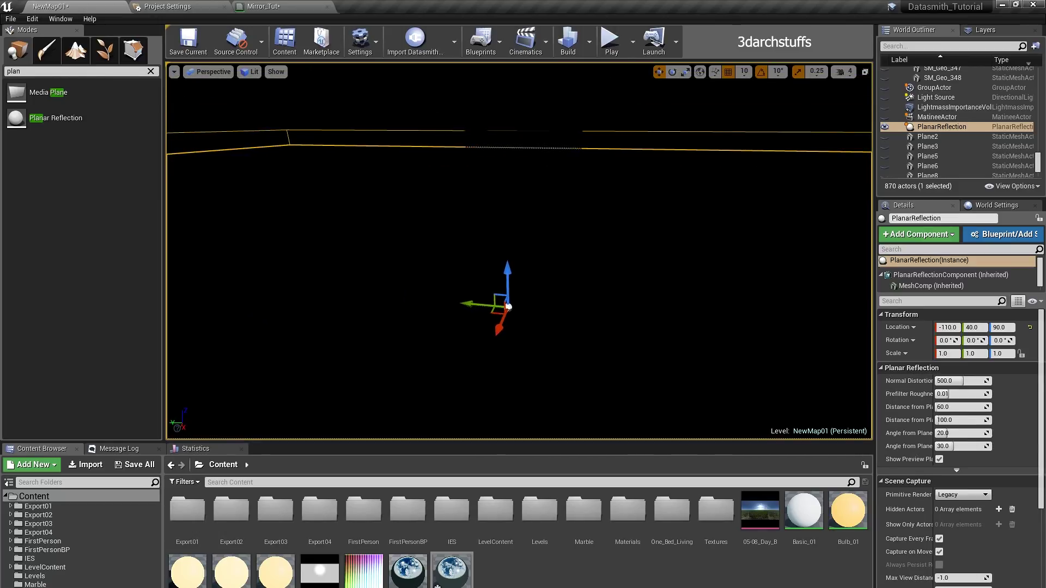
{"action": "left_click", "coordinate": [251, 72]}
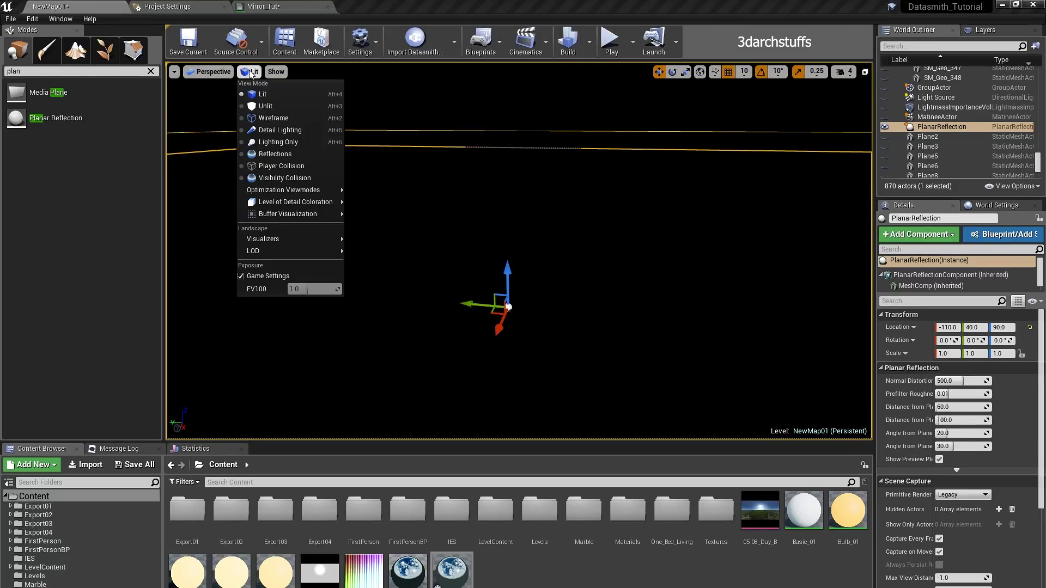
{"action": "left_click", "coordinate": [257, 106]}
{"action": "left_click_drag", "start_coordinate": [523, 286], "coordinate": [498, 245], "text": "alt"}
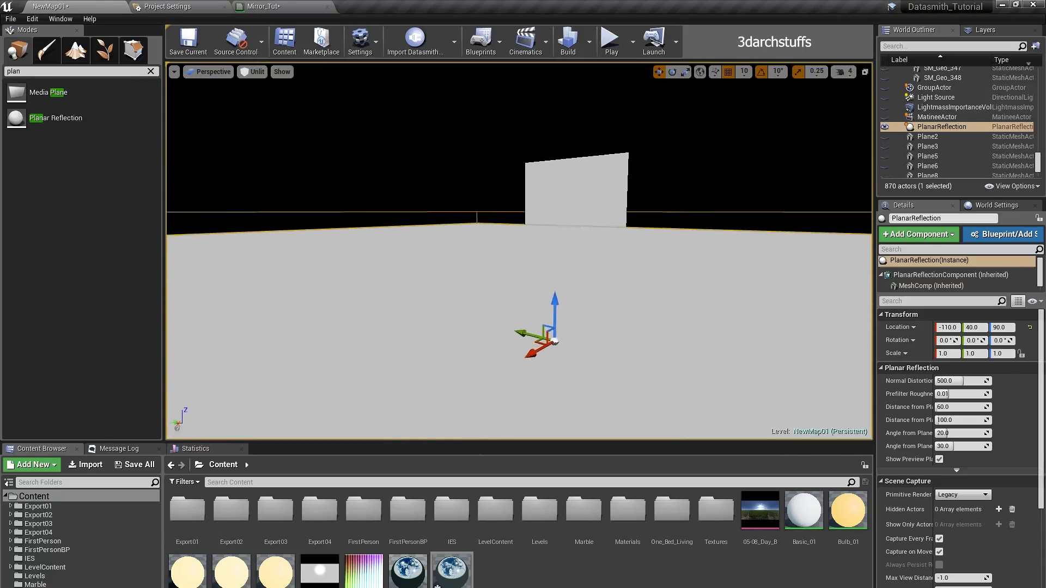
{"action": "right_click_drag", "start_coordinate": [504, 240], "coordinate": [620, 211]}
Step: Rotate the planar reflection by 90 degrees so it stands upright, parallel to the mirror panel
{"action": "key", "text": "e"}
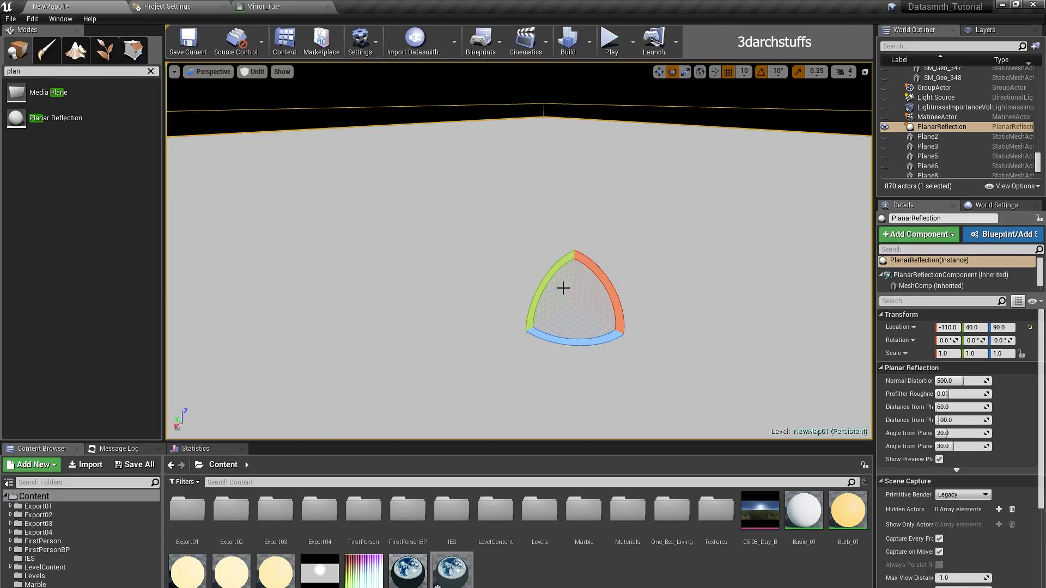
{"action": "left_click_drag", "start_coordinate": [588, 269], "coordinate": [568, 355]}
{"action": "scroll", "coordinate": [577, 245], "scroll_direction": "down", "scroll_amount": 6}
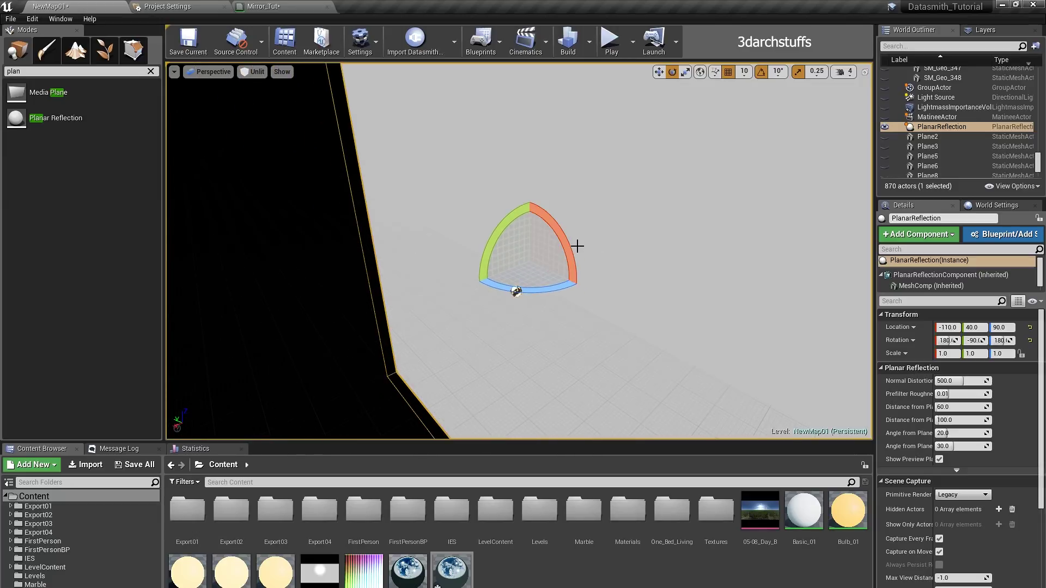
{"action": "left_click_drag", "start_coordinate": [581, 246], "coordinate": [653, 246], "text": "alt"}
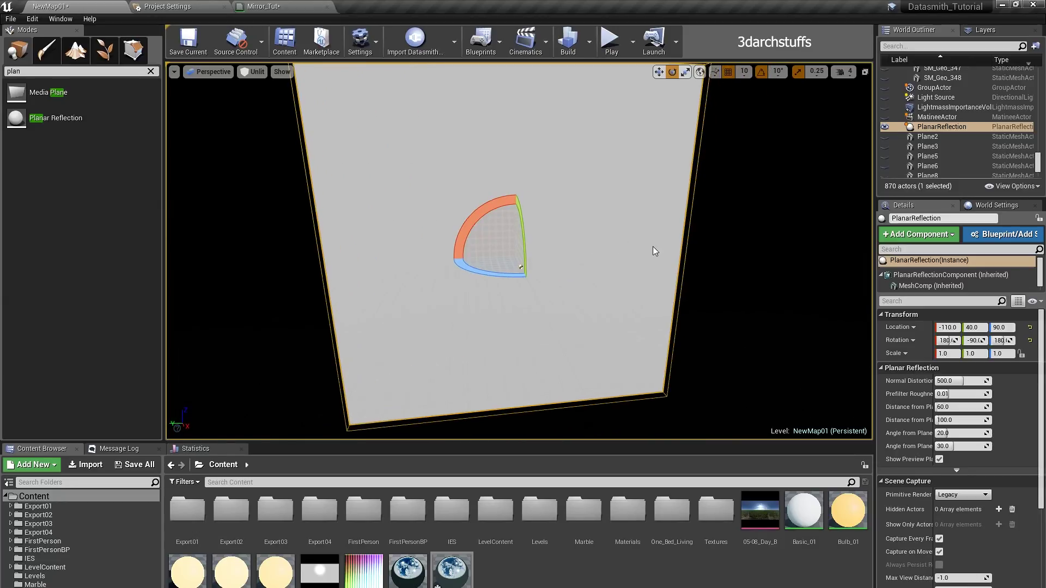
Step: Turn off scale snapping, shrink the planar reflection to about 0.08 by 0.07 and move it to about X -823.6
{"action": "key", "text": "r"}
{"action": "left_click_drag", "start_coordinate": [475, 262], "coordinate": [498, 263]}
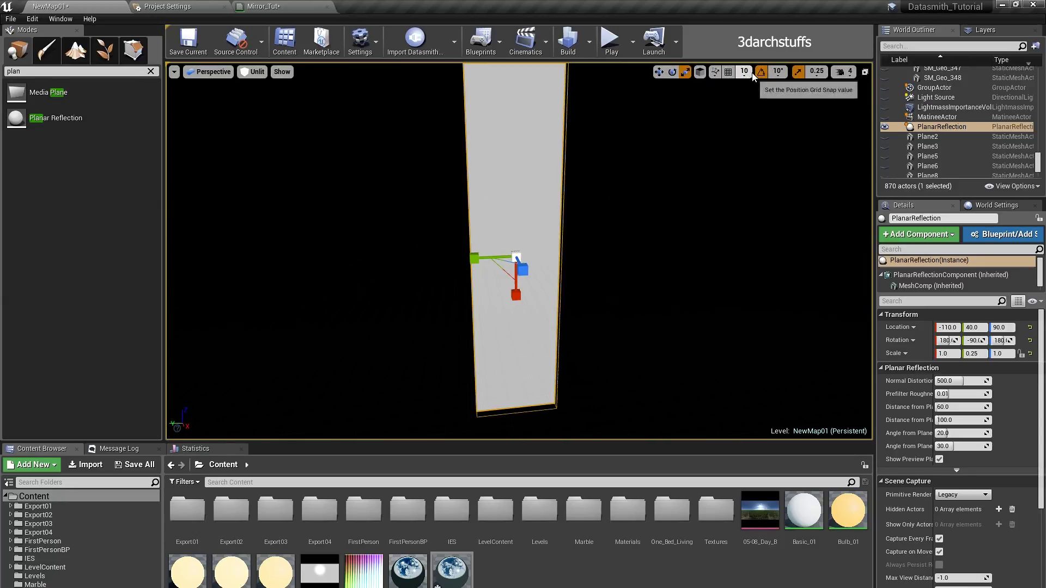
{"action": "left_click", "coordinate": [798, 71]}
{"action": "left_click_drag", "start_coordinate": [633, 228], "coordinate": [670, 213], "text": "alt"}
{"action": "left_click_drag", "start_coordinate": [514, 299], "coordinate": [512, 247]}
{"action": "key", "text": "w"}
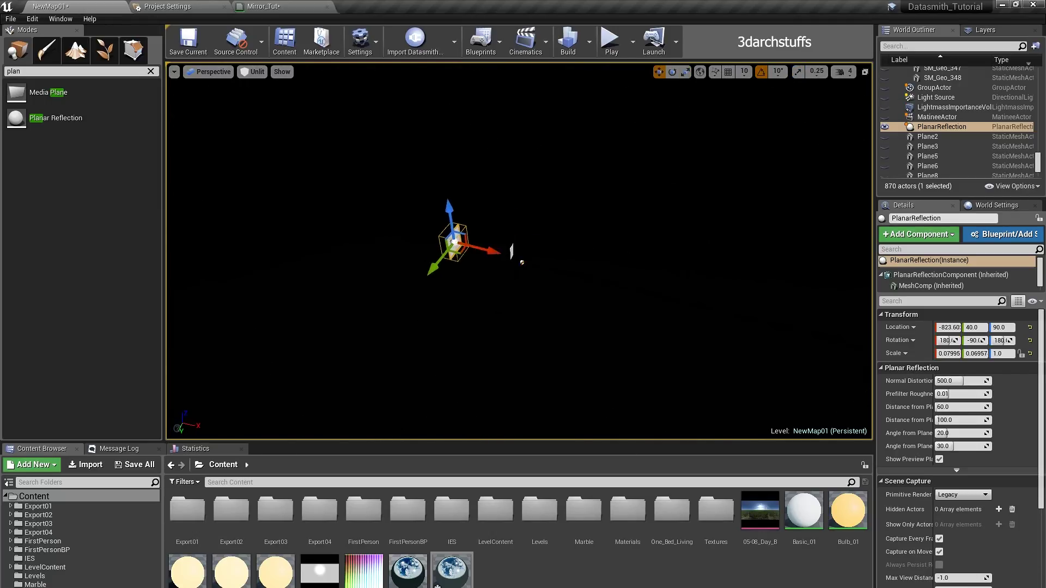
Step: In a full-screen left wireframe view, centre the planar reflection over the mirror panel at about Y 29.7, Z 145.6
{"action": "key", "text": "alt+h"}
{"action": "key", "text": "f"}
{"action": "key", "text": "alt+k"}
{"action": "scroll", "coordinate": [535, 251], "scroll_direction": "up", "scroll_amount": 15}
{"action": "left_click_drag", "start_coordinate": [449, 257], "coordinate": [438, 200]}
{"action": "right_click_drag", "start_coordinate": [476, 168], "coordinate": [481, 227]}
{"action": "key", "text": "F11"}
{"action": "right_click_drag", "start_coordinate": [498, 264], "coordinate": [555, 257]}
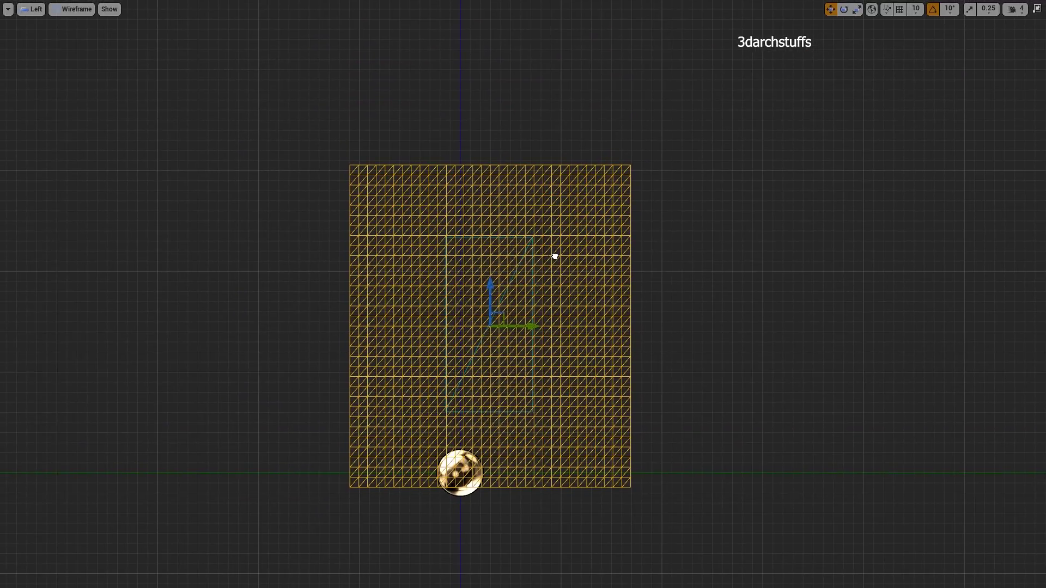
{"action": "scroll", "coordinate": [525, 304], "scroll_direction": "up", "scroll_amount": 4}
{"action": "right_click_drag", "start_coordinate": [525, 304], "coordinate": [545, 256]}
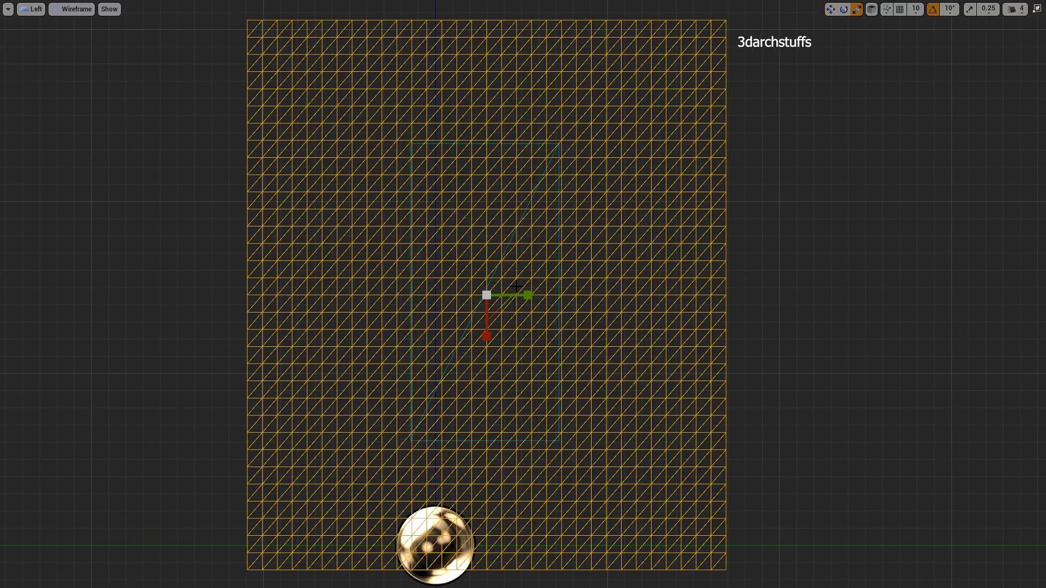
Step: Scale the planar reflection to about 0.04 by 0.02 to fit the mirror panel's outline, and leave full-screen view
{"action": "left_click_drag", "start_coordinate": [528, 294], "coordinate": [493, 295]}
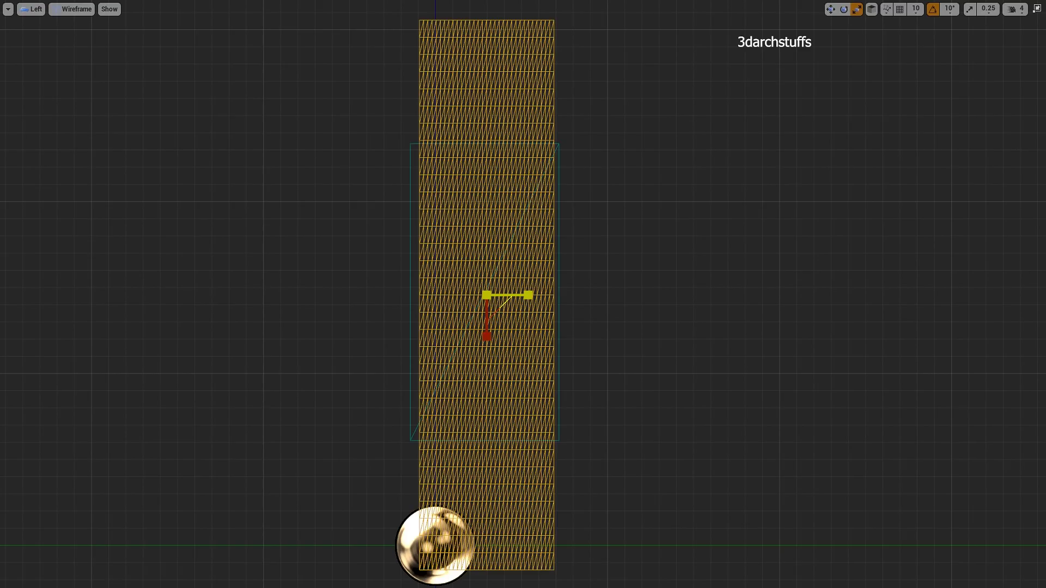
{"action": "scroll", "coordinate": [515, 261], "scroll_direction": "up", "scroll_amount": 2}
{"action": "scroll", "coordinate": [512, 262], "scroll_direction": "down", "scroll_amount": 1}
{"action": "left_click_drag", "start_coordinate": [483, 340], "coordinate": [483, 310]}
{"action": "right_click_drag", "start_coordinate": [654, 301], "coordinate": [568, 312]}
{"action": "key", "text": "F11"}
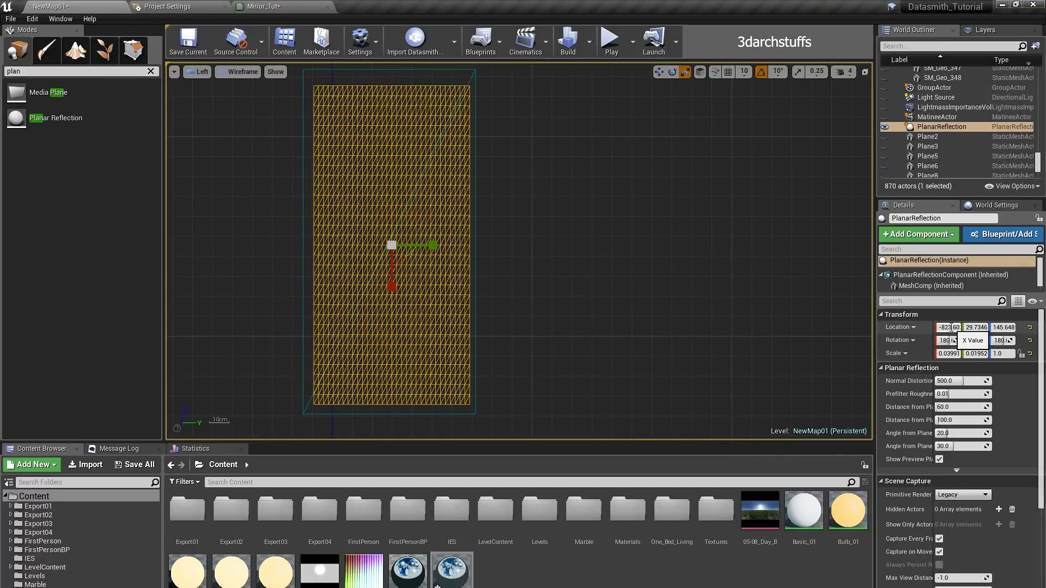
Step: Set the planar reflection's X location to -824
{"action": "left_click", "coordinate": [947, 328]}
{"action": "type", "text": "-824"}
{"action": "key", "text": "Return"}
{"action": "right_click_drag", "start_coordinate": [673, 287], "coordinate": [680, 273]}
{"action": "left_click", "coordinate": [942, 353]}
{"action": "key", "text": "Return"}
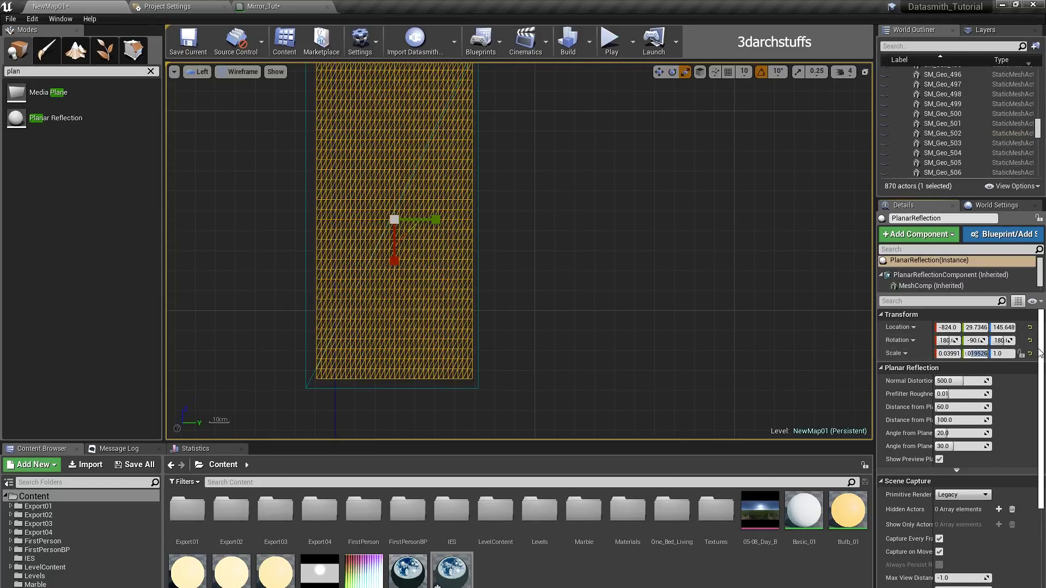
Step: Move the planar reflection sideways to about Y 28.6 and set its Y scale to 0.0215 to match the mirror panel's width
{"action": "key", "text": "w"}
{"action": "right_click_drag", "start_coordinate": [426, 221], "coordinate": [644, 239]}
{"action": "scroll", "coordinate": [476, 244], "scroll_direction": "up", "scroll_amount": 4}
{"action": "scroll", "coordinate": [534, 232], "scroll_direction": "up", "scroll_amount": 1}
{"action": "left_click_drag", "start_coordinate": [580, 261], "coordinate": [571, 261]}
{"action": "left_click", "coordinate": [975, 354]}
{"action": "type", "text": "0.03"}
{"action": "key", "text": "Return"}
{"action": "type", "text": "0.025"}
{"action": "key", "text": "Return"}
{"action": "left_click", "coordinate": [981, 354]}
{"action": "type", "text": "0.021"}
{"action": "key", "text": "Return"}
{"action": "left_click", "coordinate": [982, 354]}
{"action": "left_click", "coordinate": [983, 353]}
{"action": "type", "text": "5"}
{"action": "key", "text": "Return"}
Step: Set the planar reflection's X scale to 0.043 and shift it vertically to about Z 147.3 to match the mirror panel's height
{"action": "scroll", "coordinate": [620, 201], "scroll_direction": "down", "scroll_amount": 5}
{"action": "right_click_drag", "start_coordinate": [620, 200], "coordinate": [570, 206]}
{"action": "scroll", "coordinate": [569, 206], "scroll_direction": "down", "scroll_amount": 1}
{"action": "left_click_drag", "start_coordinate": [485, 220], "coordinate": [486, 216]}
{"action": "left_click", "coordinate": [948, 354]}
{"action": "type", "text": "0.045"}
{"action": "key", "text": "Return"}
{"action": "type", "text": "0.043"}
{"action": "key", "text": "Return"}
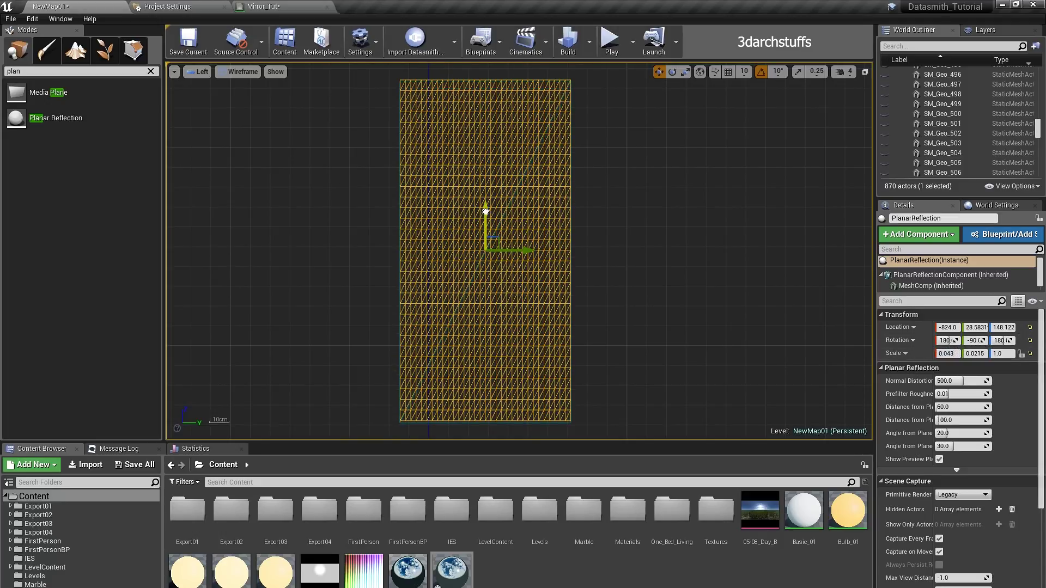
Step: In perspective and top views, move the planar reflection along X to about -112.9, against the mirror panel
{"action": "right_click_drag", "start_coordinate": [642, 222], "coordinate": [667, 243]}
{"action": "key", "text": "alt+g"}
{"action": "left_click_drag", "start_coordinate": [401, 203], "coordinate": [475, 211]}
{"action": "key", "text": "alt+j"}
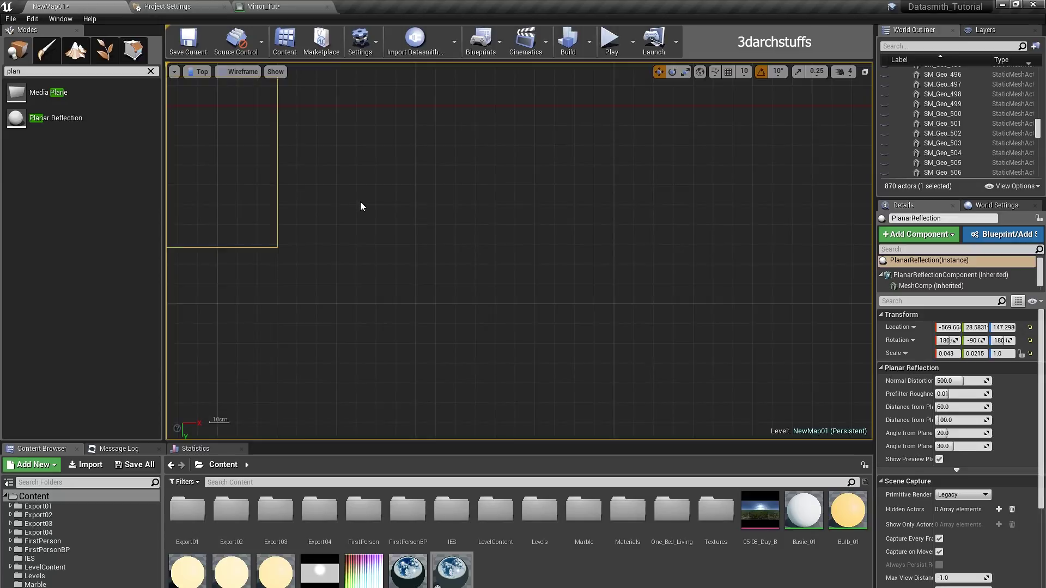
{"action": "scroll", "coordinate": [360, 205], "scroll_direction": "down", "scroll_amount": 3}
{"action": "left_click_drag", "start_coordinate": [302, 195], "coordinate": [649, 199]}
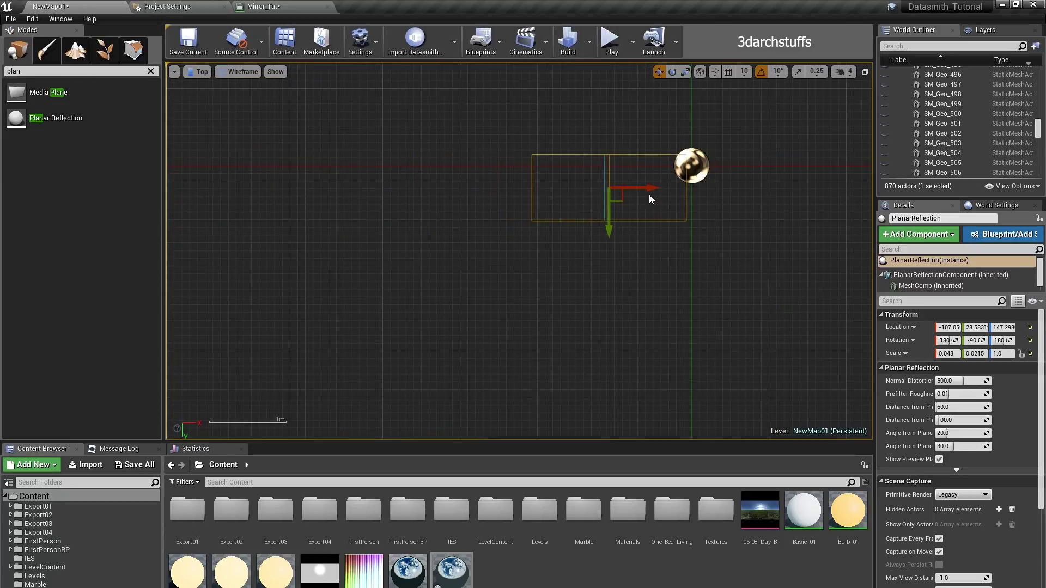
{"action": "scroll", "coordinate": [649, 194], "scroll_direction": "up", "scroll_amount": 5}
{"action": "left_click_drag", "start_coordinate": [500, 216], "coordinate": [471, 234]}
{"action": "scroll", "coordinate": [390, 198], "scroll_direction": "up", "scroll_amount": 5}
Step: Return to the perspective view, show all hidden actors and switch the view mode to Lit, facing the mirror
{"action": "key", "text": "alt+g"}
{"action": "left_click_drag", "start_coordinate": [573, 250], "coordinate": [472, 250], "text": "alt"}
{"action": "right_click_drag", "start_coordinate": [573, 250], "coordinate": [604, 267], "text": "alt"}
{"action": "key", "text": "ctrl+h"}
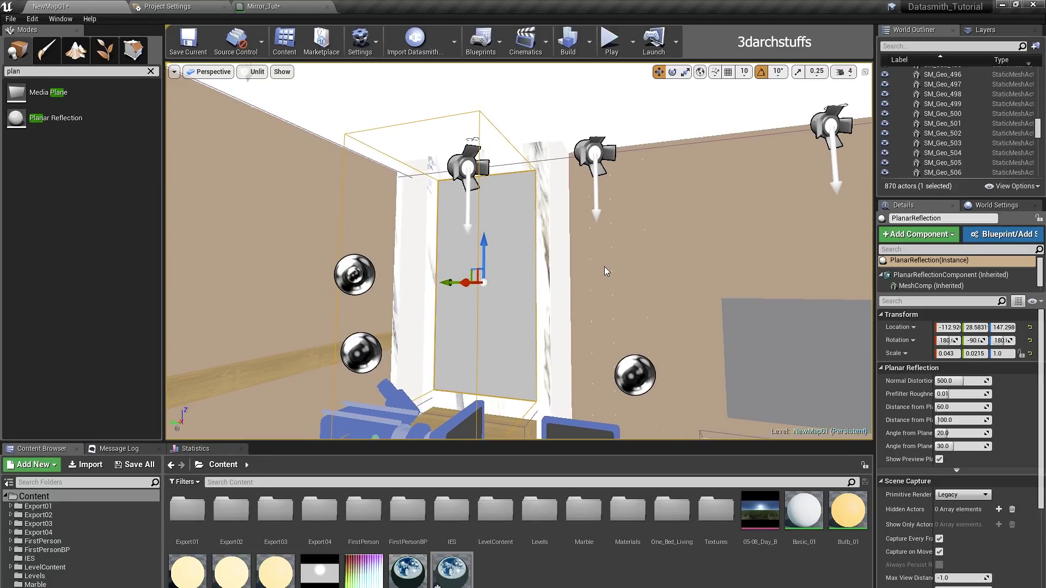
{"action": "left_click", "coordinate": [254, 71]}
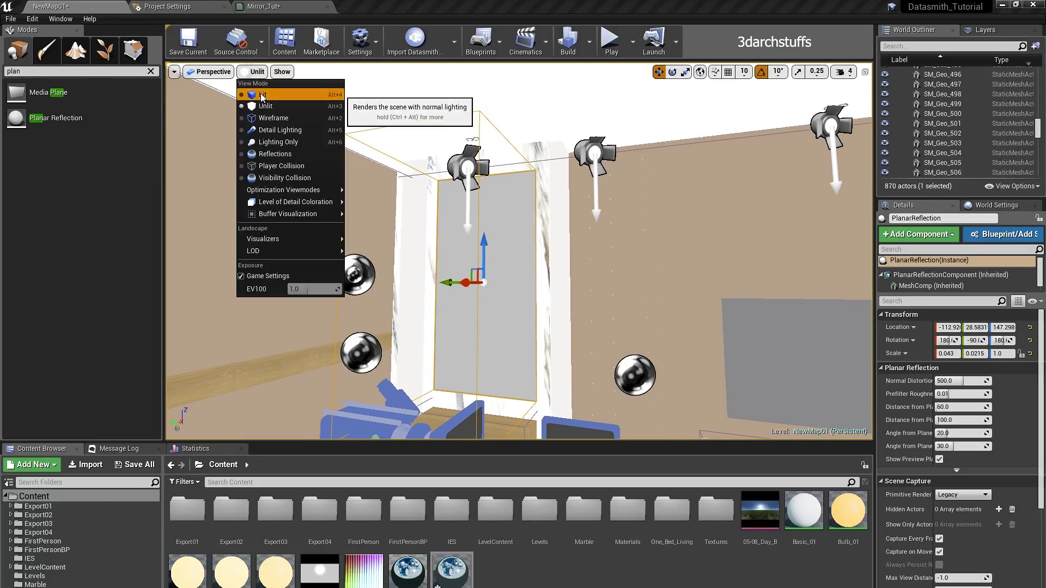
{"action": "left_click", "coordinate": [262, 96]}
{"action": "right_click_drag", "start_coordinate": [574, 269], "coordinate": [599, 257]}
{"action": "scroll", "coordinate": [556, 251], "scroll_direction": "up", "scroll_amount": 4}
{"action": "scroll", "coordinate": [571, 277], "scroll_direction": "down", "scroll_amount": 4}
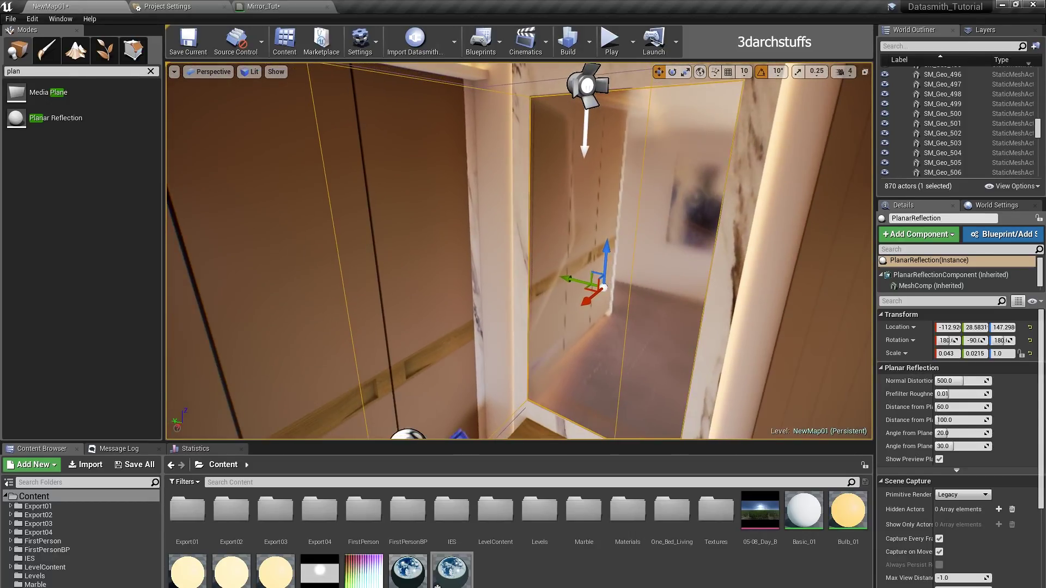
{"action": "left_click_drag", "start_coordinate": [586, 301], "coordinate": [583, 303]}
{"action": "key", "text": "ctrl+z"}
Step: Set the planar reflection's first Distance from Plane value to 300
{"action": "right_click_drag", "start_coordinate": [677, 283], "coordinate": [698, 283]}
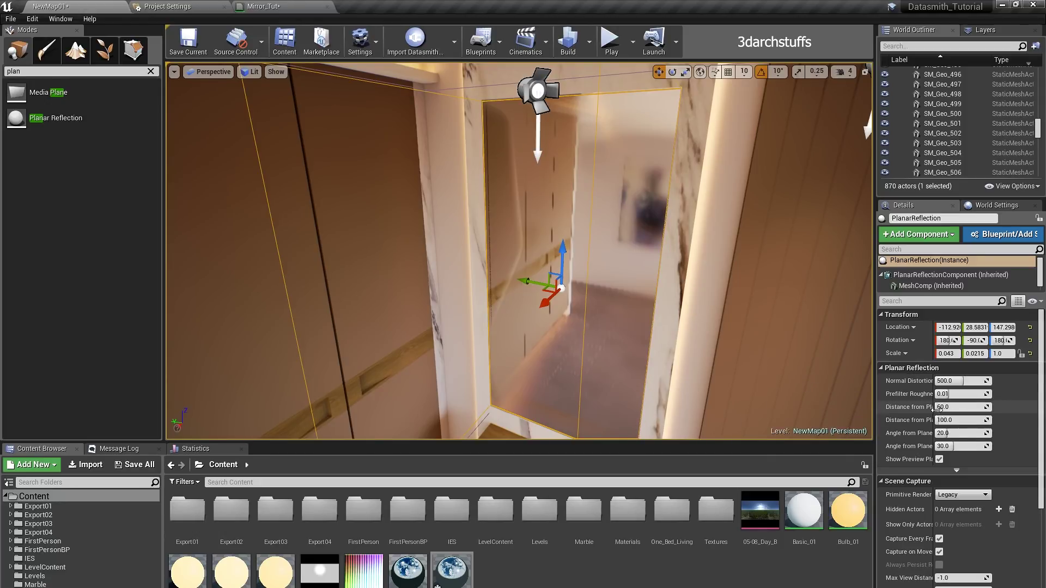
{"action": "left_click_drag", "start_coordinate": [948, 407], "coordinate": [975, 407]}
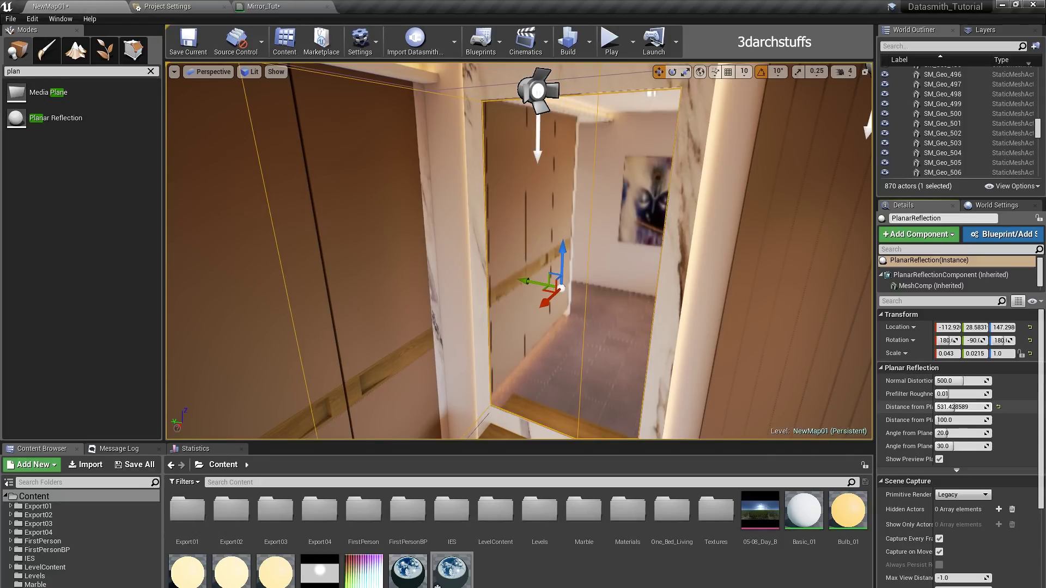
{"action": "left_click", "coordinate": [958, 408]}
{"action": "type", "text": "100.0300.0"}
{"action": "key", "text": "Return"}
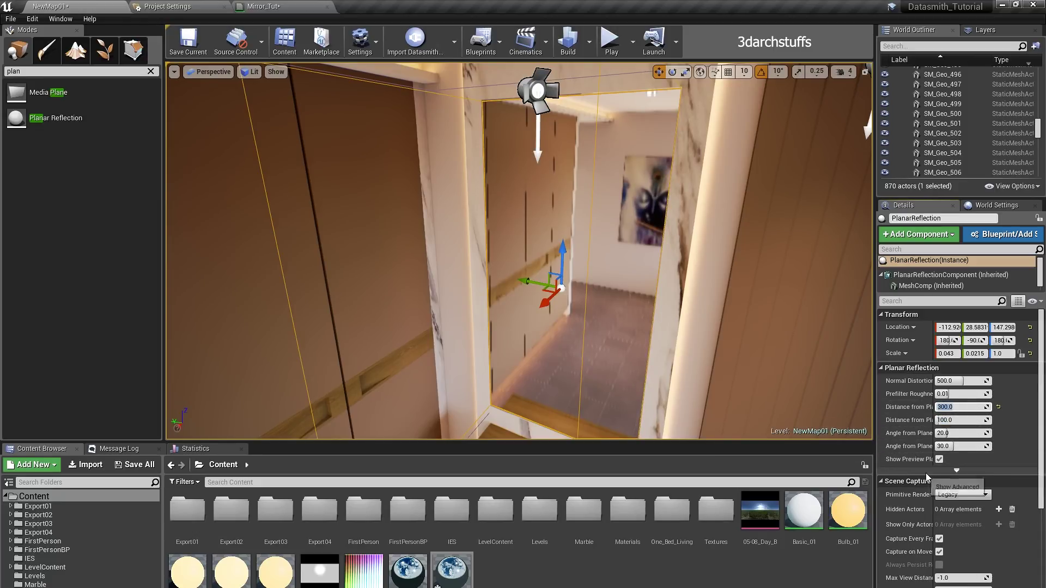
Step: Set the planar reflection's Screen Percentage to 100 and its first Distance from Plane value to 1500, and check the mirror in game view
{"action": "left_click", "coordinate": [957, 471]}
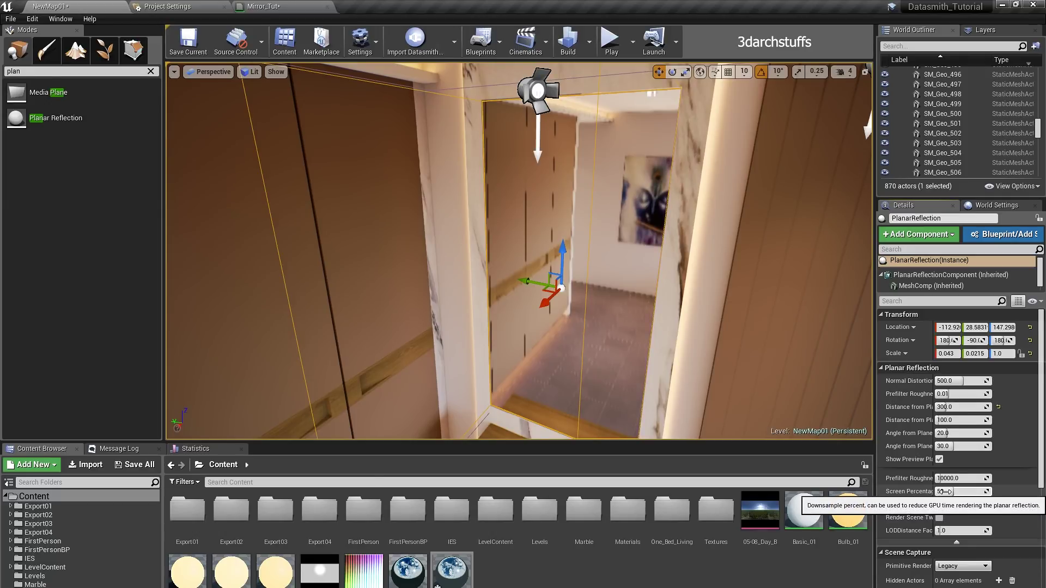
{"action": "left_click_drag", "start_coordinate": [937, 494], "coordinate": [986, 492]}
{"action": "right_click_drag", "start_coordinate": [691, 407], "coordinate": [603, 417]}
{"action": "right_click_drag", "start_coordinate": [668, 350], "coordinate": [729, 367]}
{"action": "left_click_drag", "start_coordinate": [947, 407], "coordinate": [1008, 407]}
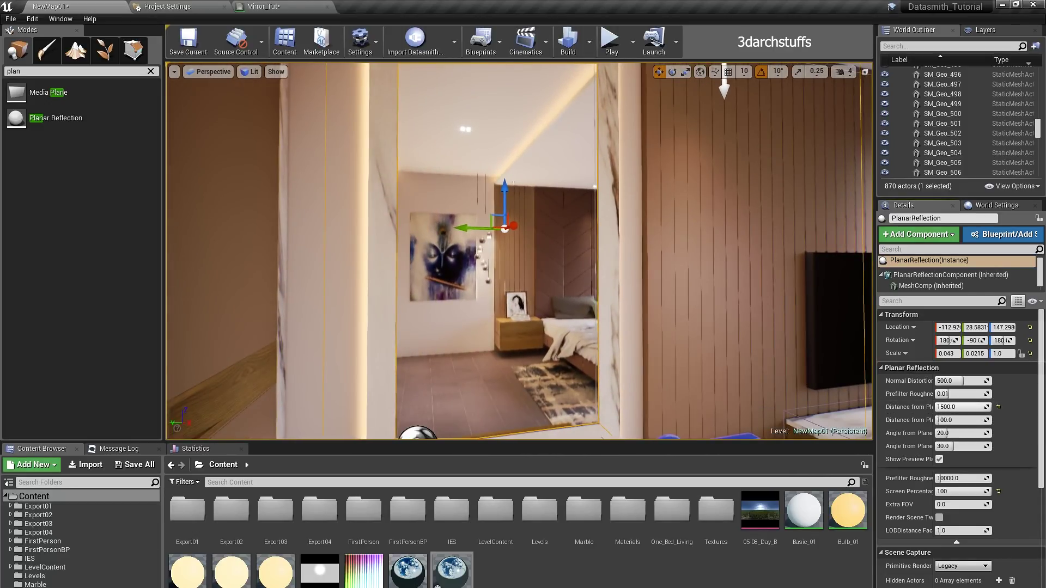
{"action": "mouse_move", "coordinate": [870, 398]}
{"action": "right_mouse_down"}
{"action": "mouse_move", "coordinate": [820, 398]}
{"action": "mouse_move", "coordinate": [893, 398]}
{"action": "right_mouse_up"}
{"action": "key", "text": "g"}
{"action": "mouse_move", "coordinate": [520, 250]}
{"action": "right_mouse_down"}
{"action": "mouse_move", "coordinate": [509, 234]}
{"action": "mouse_move", "coordinate": [578, 218]}
{"action": "mouse_move", "coordinate": [501, 327]}
{"action": "mouse_move", "coordinate": [485, 272]}
{"action": "mouse_move", "coordinate": [463, 256]}
{"action": "mouse_move", "coordinate": [567, 240]}
{"action": "mouse_move", "coordinate": [526, 268]}
{"action": "right_mouse_up"}
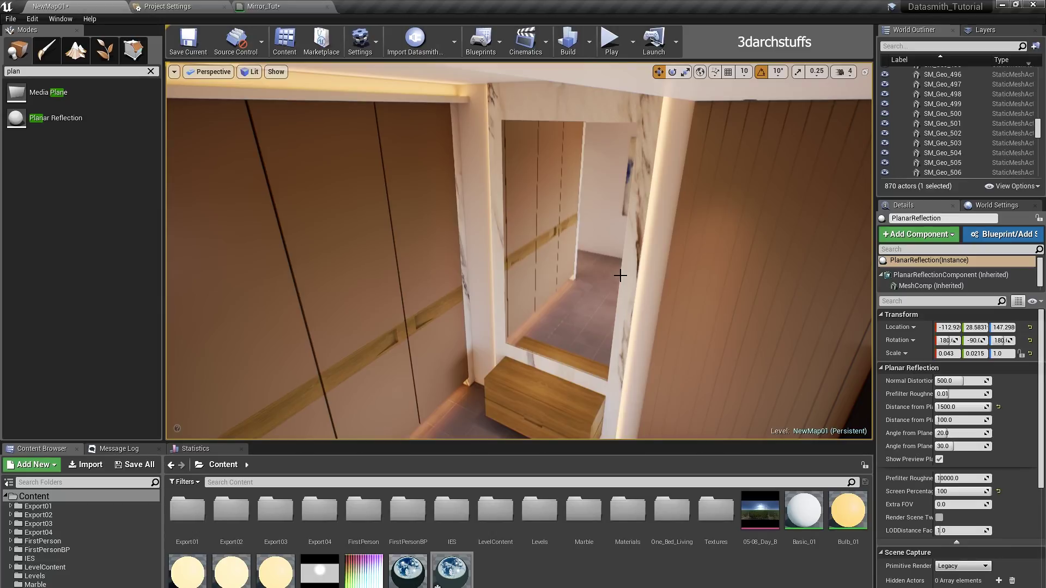
{"action": "key", "text": "g"}
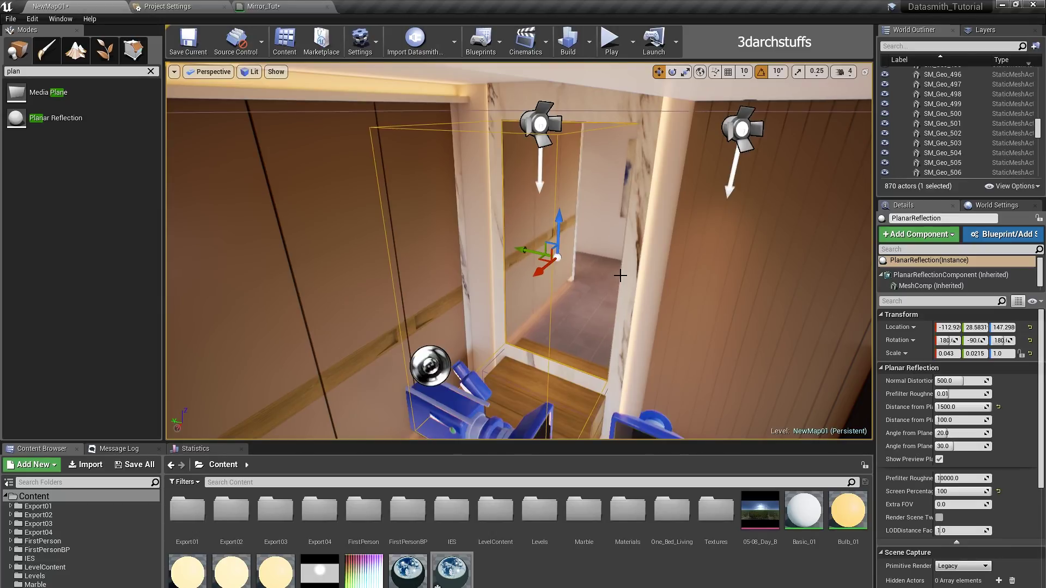
Step: Duplicate the planar reflection along Y to about 304.9, near the tall panel at the end of the wardrobe corridor
{"action": "right_click_drag", "start_coordinate": [525, 250], "coordinate": [559, 252]}
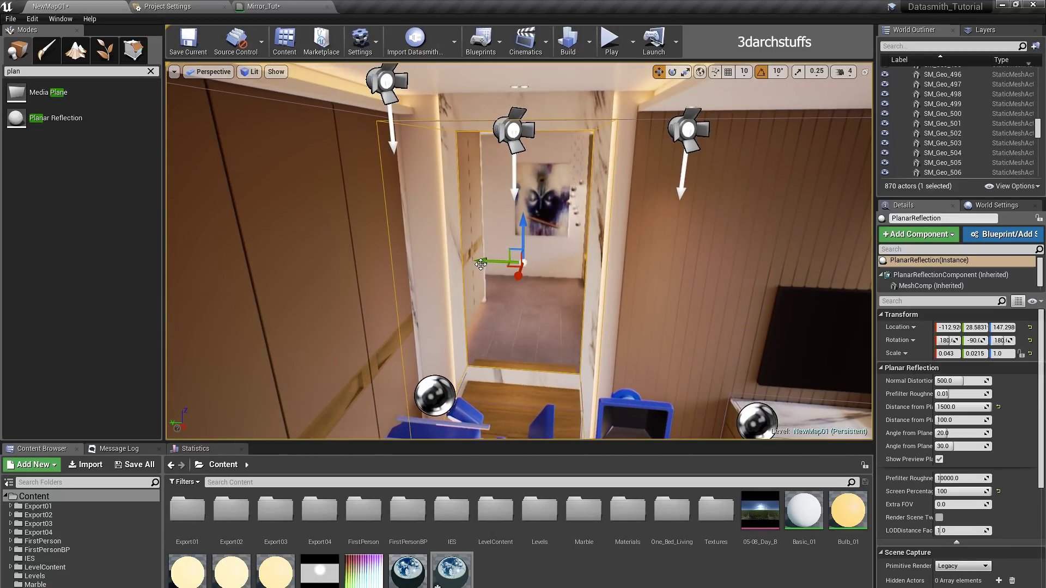
{"action": "left_click_drag", "start_coordinate": [485, 262], "coordinate": [180, 257], "text": "alt"}
{"action": "left_click_drag", "start_coordinate": [327, 256], "coordinate": [319, 256], "text": "shift"}
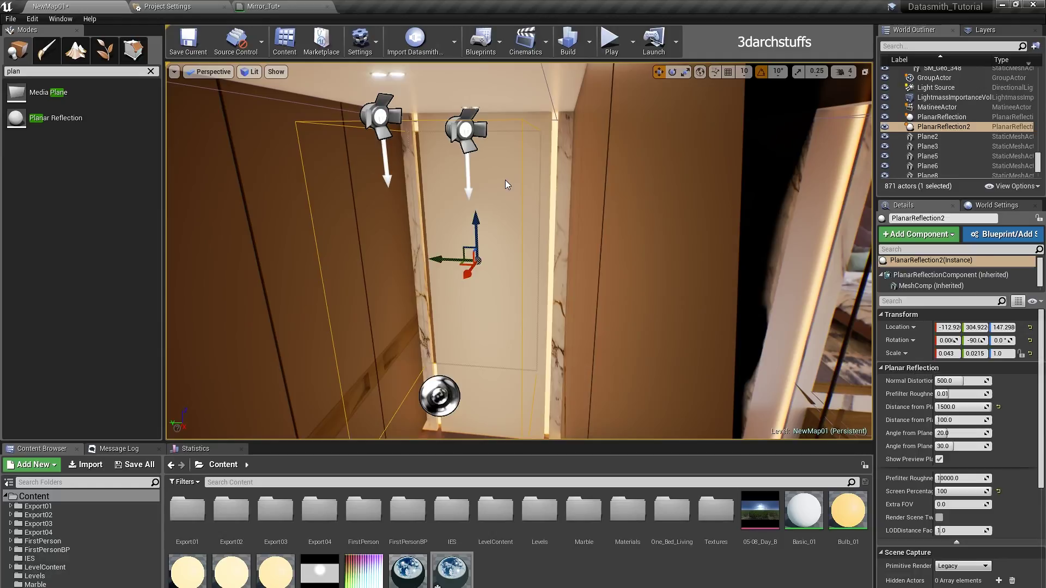
Step: Isolate the corridor's end panel together with the duplicated planar reflection
{"action": "left_click", "coordinate": [505, 180], "text": "ctrl"}
{"action": "right_click", "coordinate": [505, 180]}
{"action": "mouse_move", "coordinate": [547, 355]}
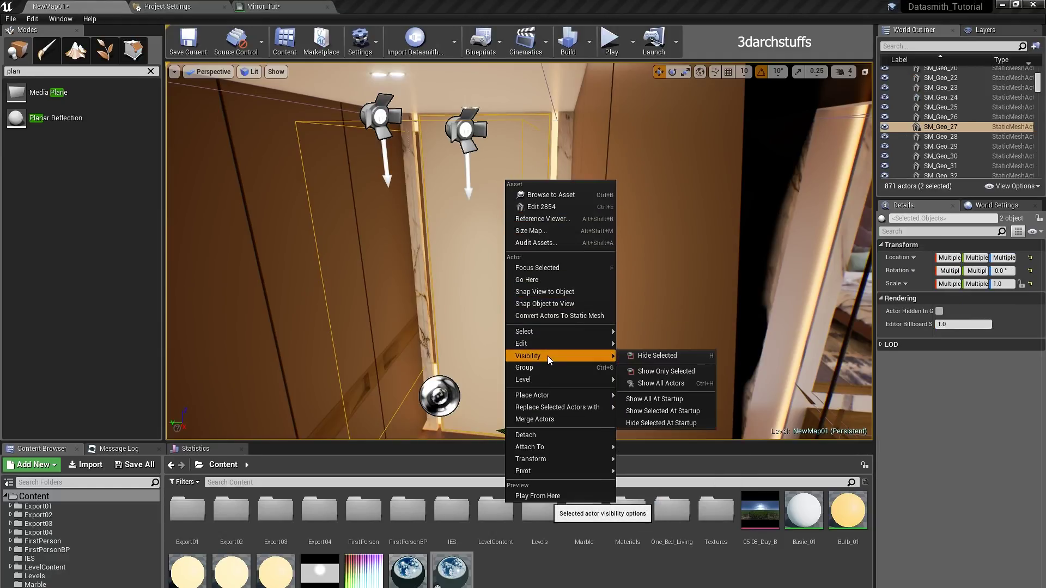
{"action": "left_click", "coordinate": [659, 371]}
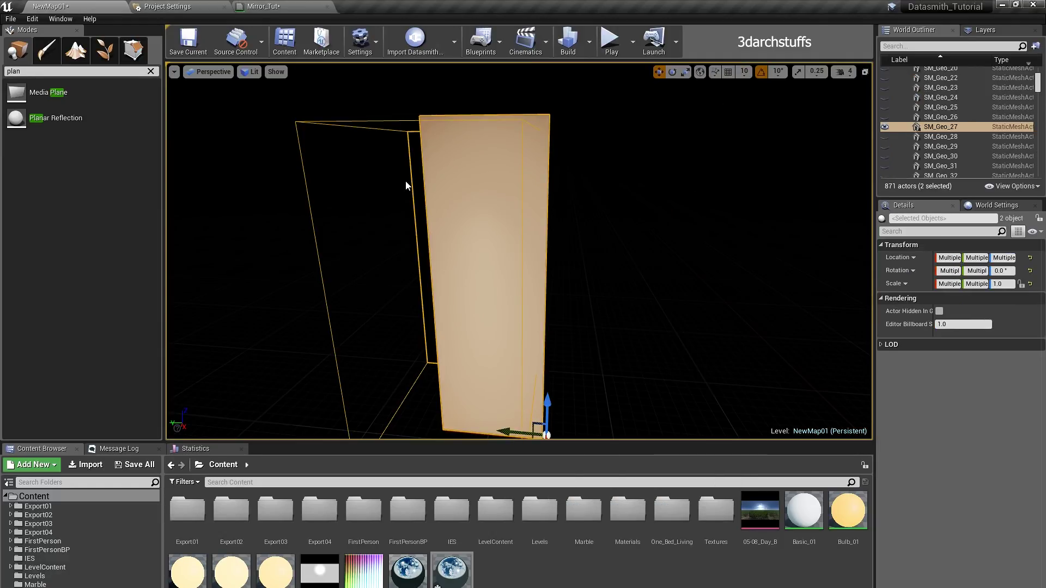
Step: In the left wireframe view, move the duplicated planar reflection to about Y 297.6 and set its Y scale to 0.0205
{"action": "left_click", "coordinate": [415, 225]}
{"action": "key", "text": "alt+k"}
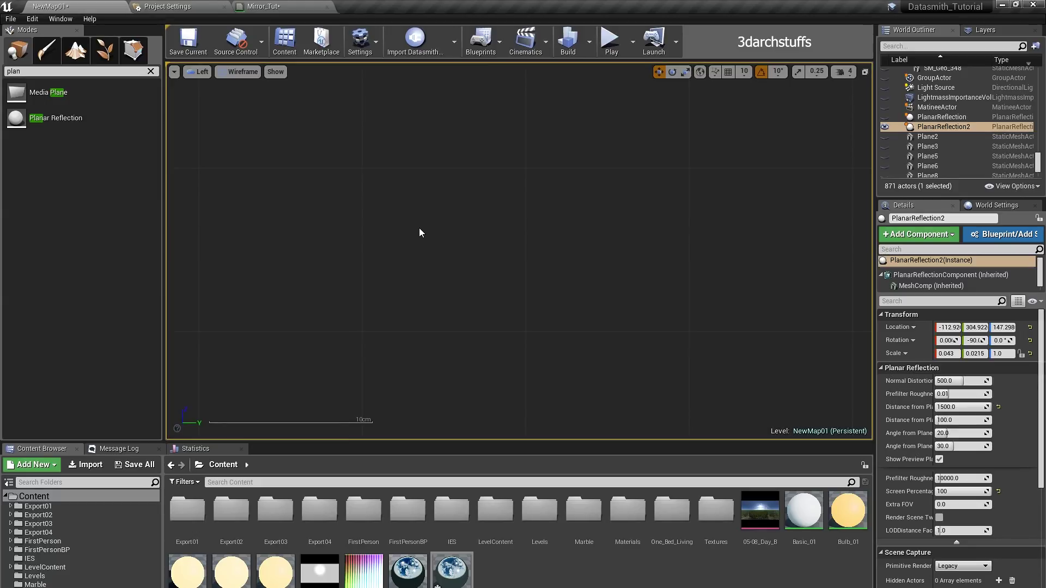
{"action": "key", "text": "f"}
{"action": "scroll", "coordinate": [583, 224], "scroll_direction": "up", "scroll_amount": 4}
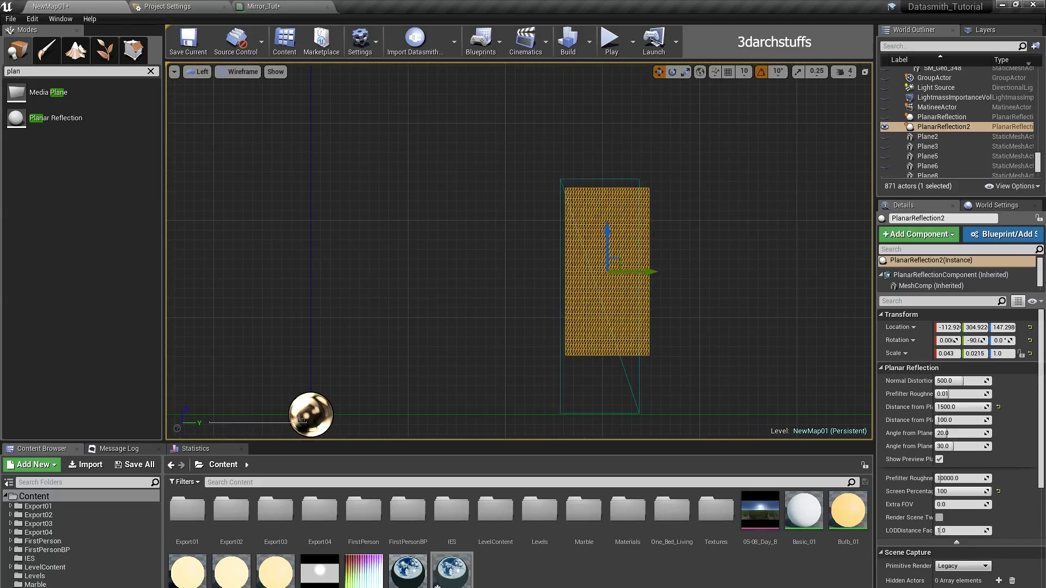
{"action": "left_click_drag", "start_coordinate": [537, 234], "coordinate": [526, 234]}
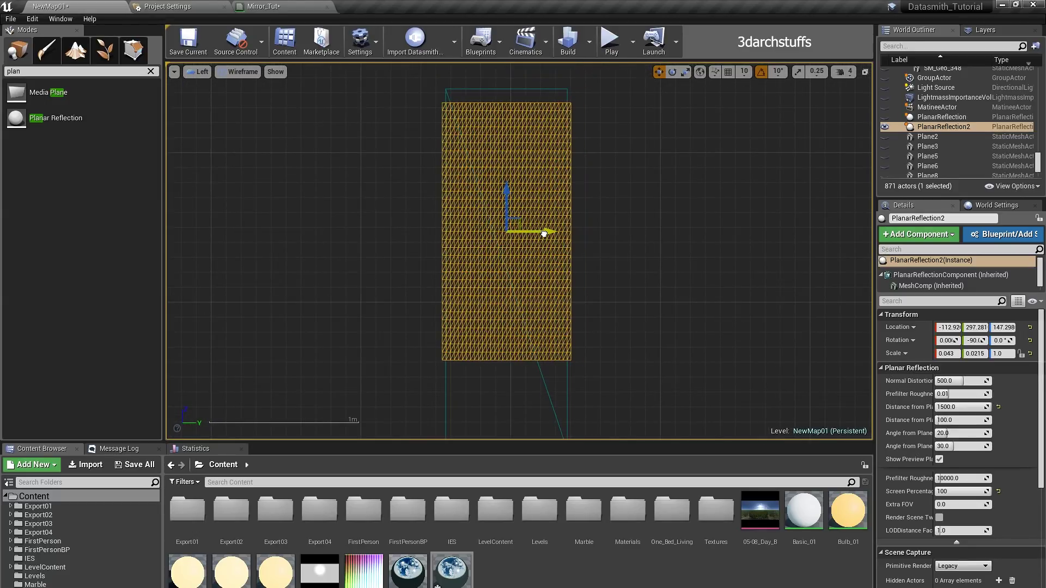
{"action": "key", "text": "Return"}
{"action": "type", "text": "0.02"}
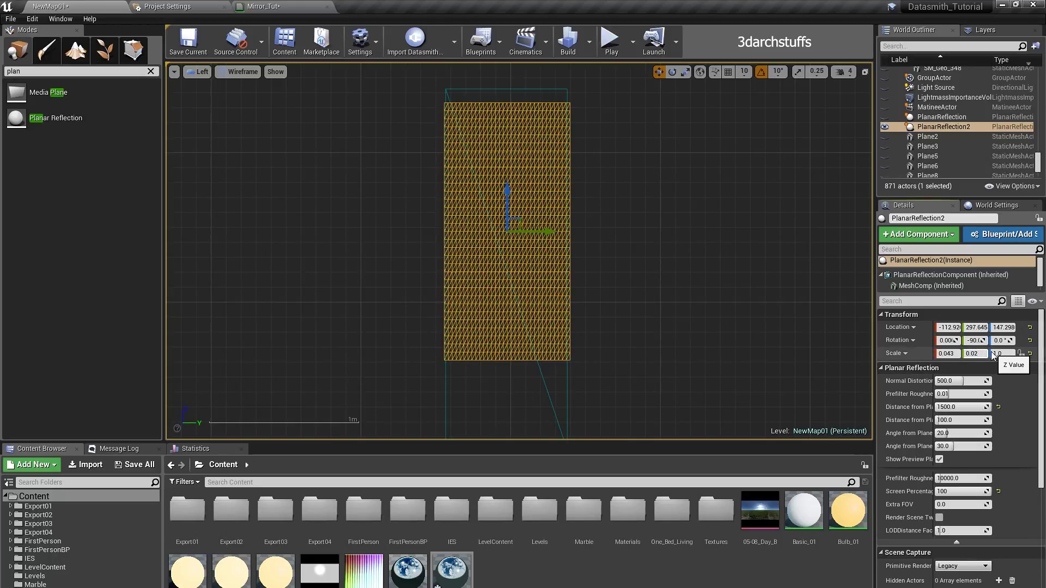
{"action": "type", "text": "2"}
{"action": "key", "text": "Return"}
{"action": "type", "text": "05"}
{"action": "key", "text": "Return"}
Step: Lower the duplicated planar reflection to about Z 121.1 and set its X scale to 0.06 to cover the tall panel
{"action": "right_click_drag", "start_coordinate": [580, 287], "coordinate": [578, 266]}
{"action": "scroll", "coordinate": [577, 266], "scroll_direction": "down", "scroll_amount": 1}
{"action": "left_click_drag", "start_coordinate": [512, 184], "coordinate": [513, 228]}
{"action": "key", "text": "BackSpace"}
{"action": "type", "text": "5"}
{"action": "key", "text": "Return"}
{"action": "left_click", "coordinate": [951, 355]}
{"action": "key", "text": "BackSpace"}
{"action": "key", "text": "Return"}
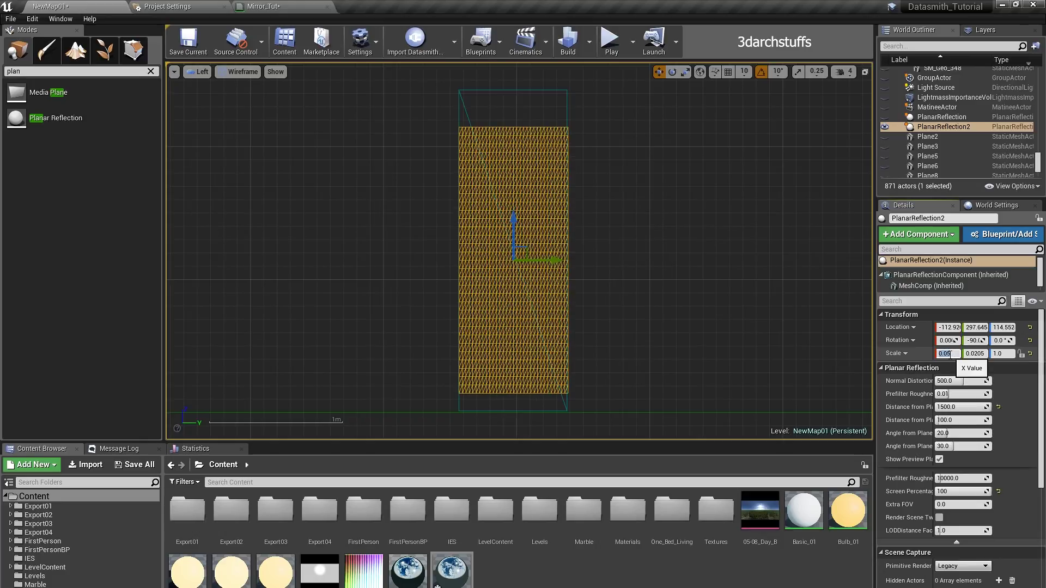
{"action": "key", "text": "Return"}
{"action": "left_click_drag", "start_coordinate": [510, 222], "coordinate": [509, 214]}
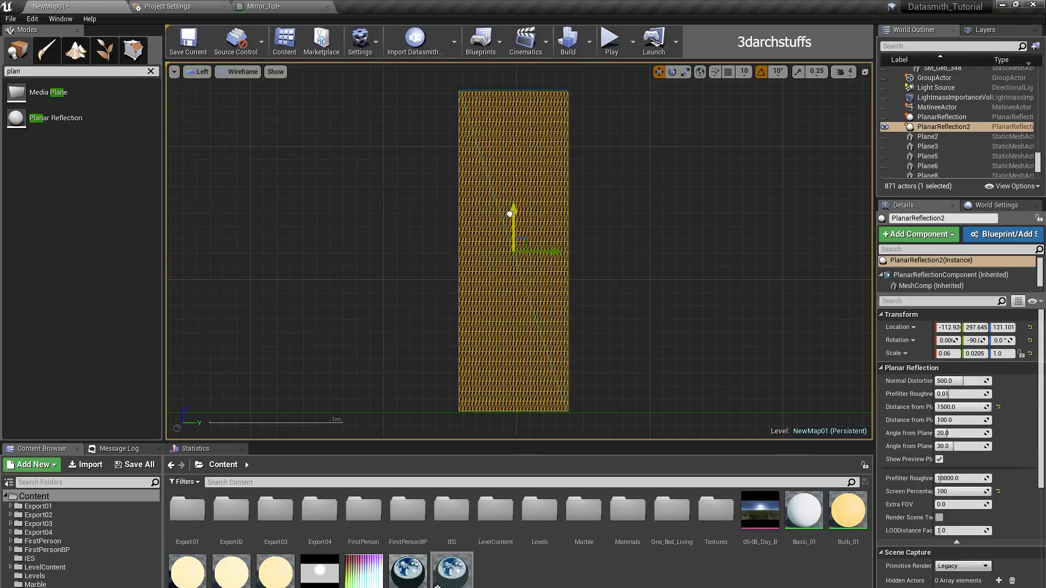
Step: In the top view, move the duplicated planar reflection to about X -109, flush with the panel's face
{"action": "key", "text": "alt+j"}
{"action": "scroll", "coordinate": [376, 241], "scroll_direction": "up", "scroll_amount": 5}
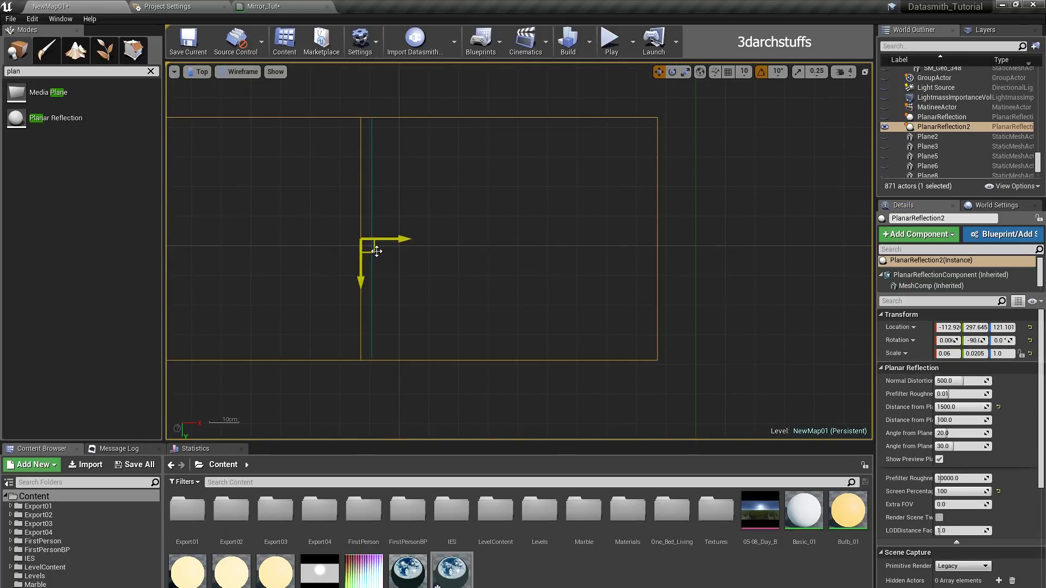
{"action": "left_click_drag", "start_coordinate": [391, 232], "coordinate": [410, 232]}
{"action": "scroll", "coordinate": [359, 230], "scroll_direction": "up", "scroll_amount": 3}
{"action": "right_click_drag", "start_coordinate": [378, 220], "coordinate": [387, 223]}
{"action": "scroll", "coordinate": [384, 239], "scroll_direction": "up", "scroll_amount": 1}
{"action": "left_click_drag", "start_coordinate": [397, 249], "coordinate": [393, 250]}
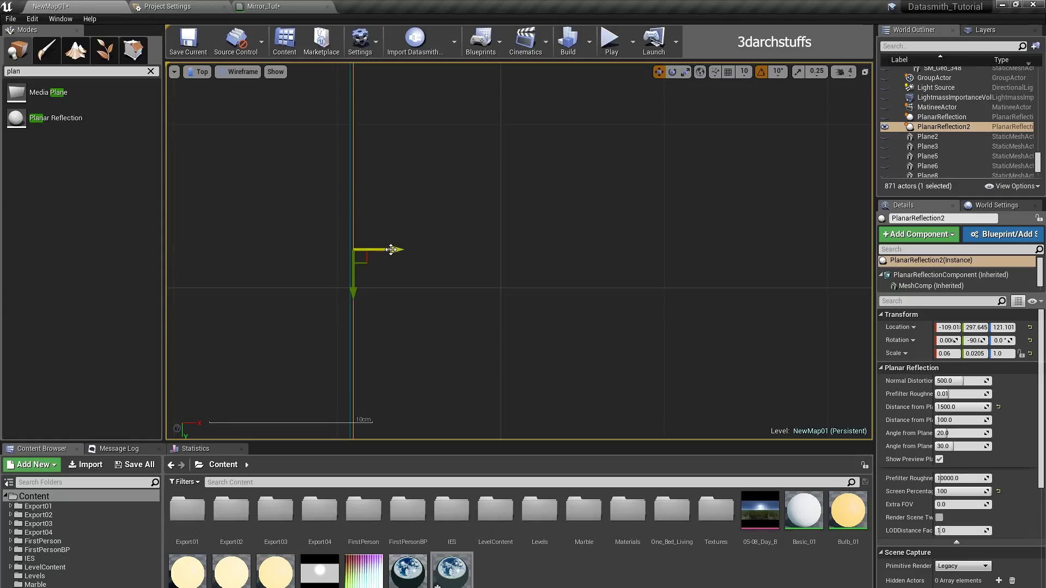
Step: Return to the perspective view, show all actors and face the corridor's end panel in game view
{"action": "key", "text": "alt+g"}
{"action": "key", "text": "ctrl+h"}
{"action": "left_click_drag", "start_coordinate": [598, 250], "coordinate": [619, 199], "text": "alt"}
{"action": "right_click_drag", "start_coordinate": [407, 251], "coordinate": [602, 250]}
{"action": "key", "text": "g"}
{"action": "right_click_drag", "start_coordinate": [621, 292], "coordinate": [621, 275]}
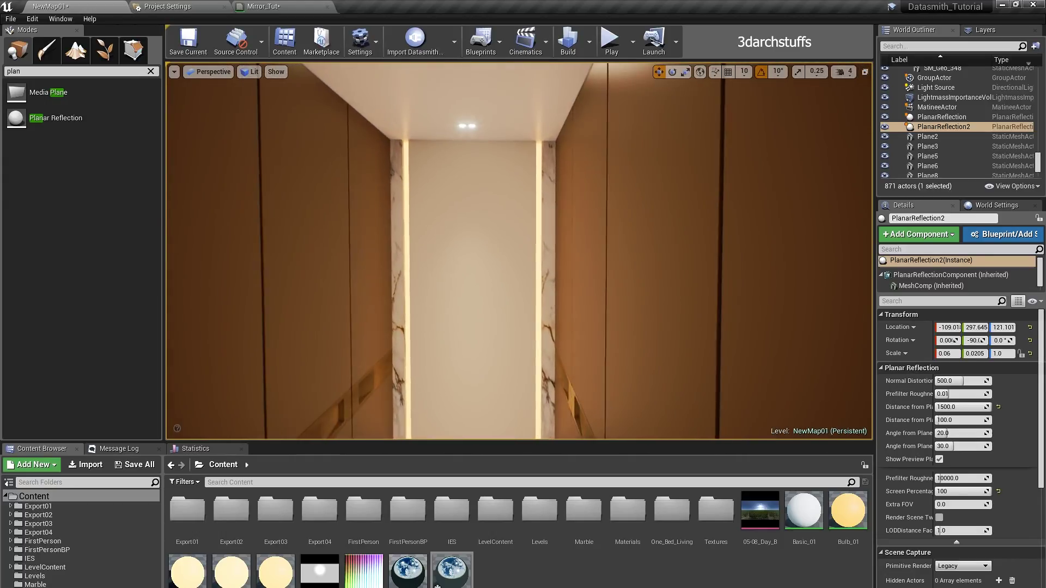
Step: Apply the Mirror_Tut material to the corridor's end panel, clear the selection and save all changes
{"action": "left_click", "coordinate": [452, 570]}
{"action": "left_click", "coordinate": [459, 369]}
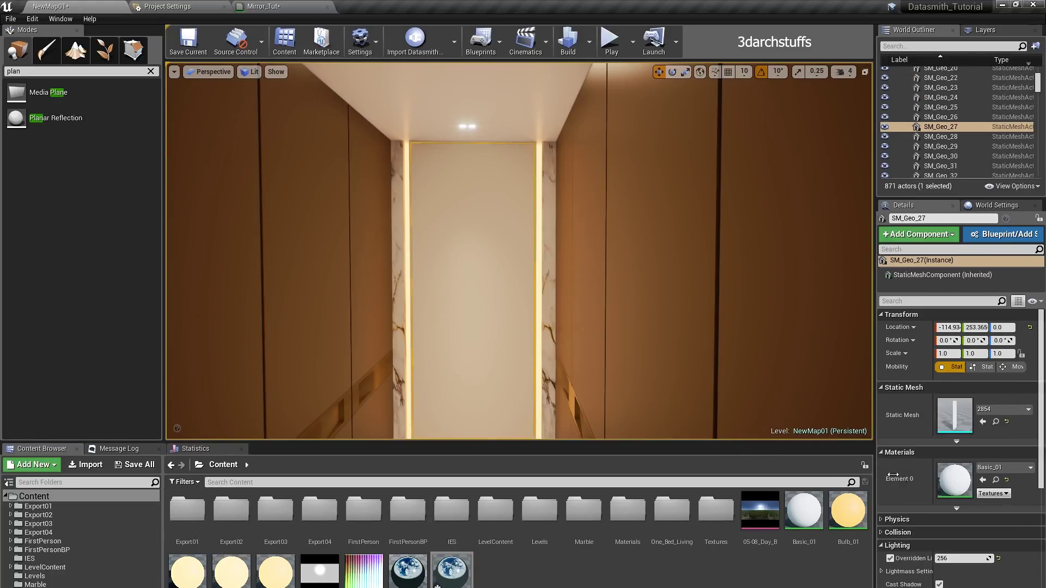
{"action": "left_click", "coordinate": [985, 479]}
{"action": "right_click_drag", "start_coordinate": [722, 346], "coordinate": [713, 330]}
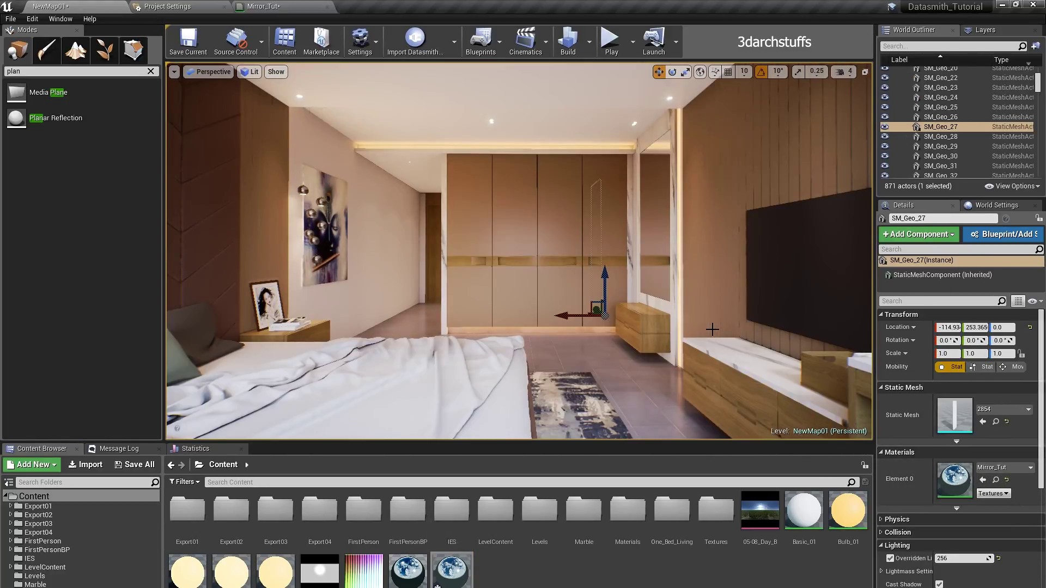
{"action": "key", "text": "Escape"}
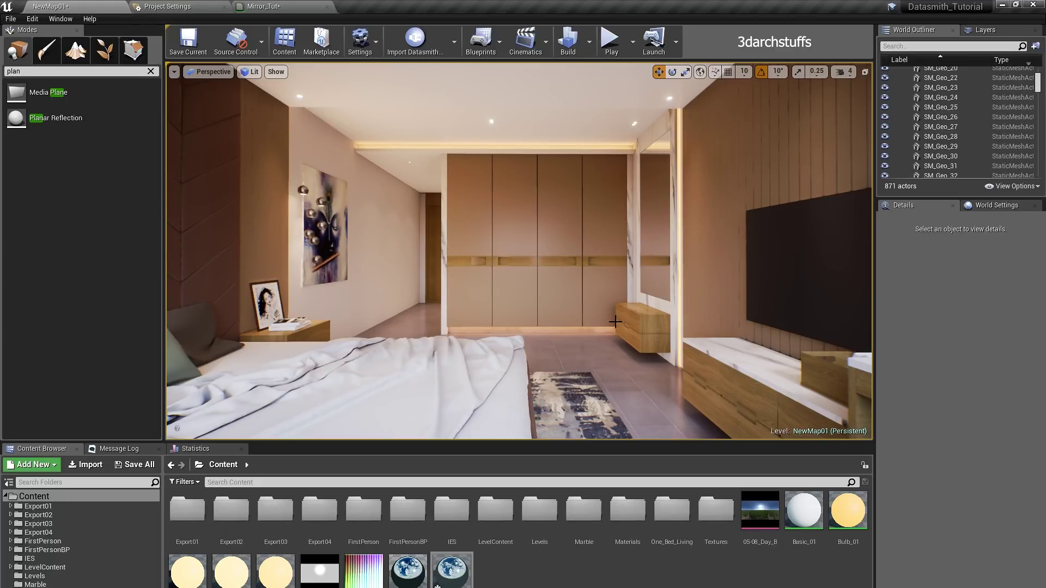
{"action": "key", "text": "ctrl+shift+s"}
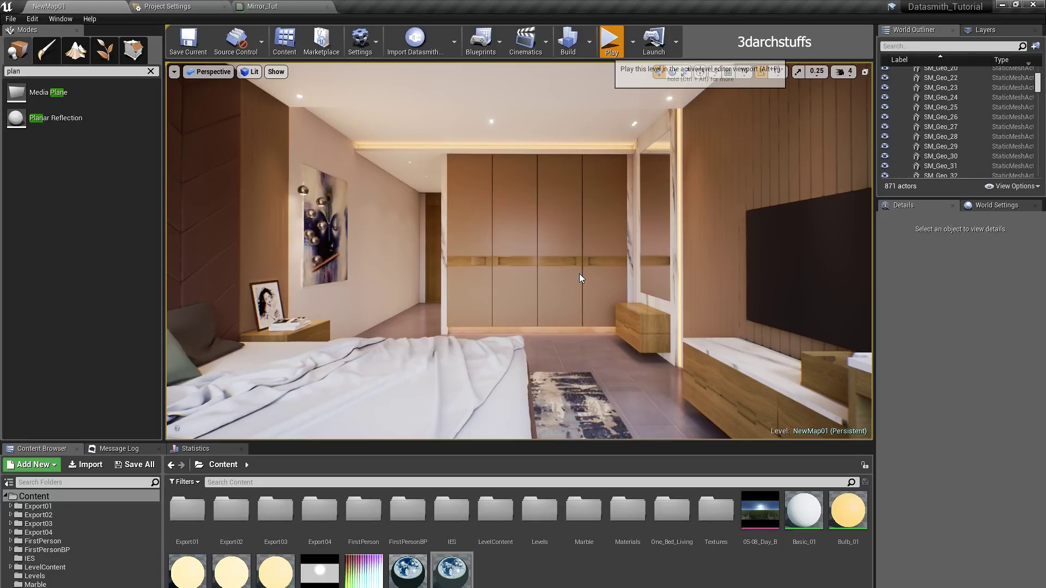
Step: Play the level and walk up to the bedroom mirror to inspect its reflections
{"action": "key", "text": "alt+p"}
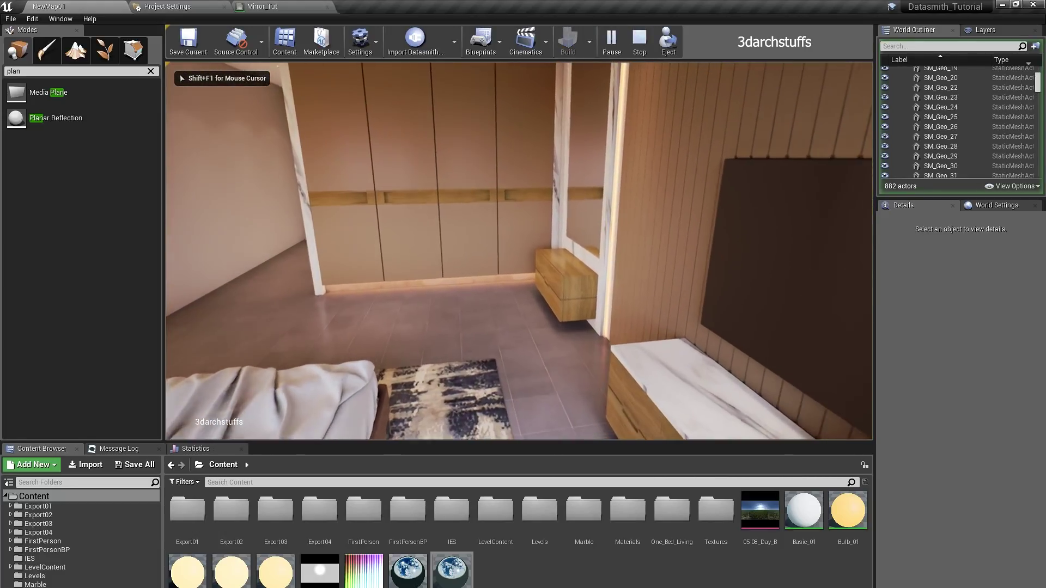
{"action": "key", "text": "w"}
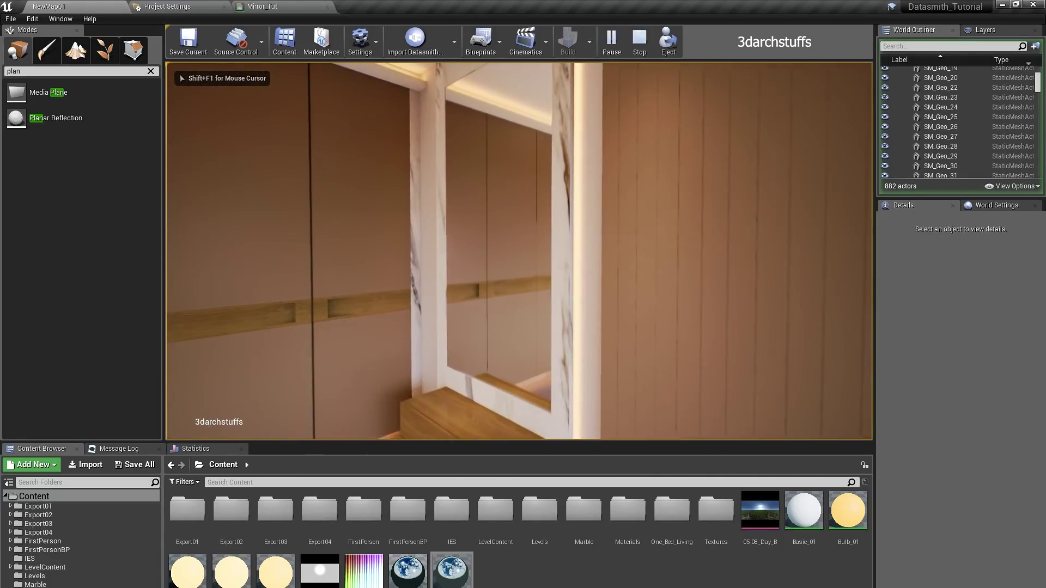
{"action": "key", "text": "a"}
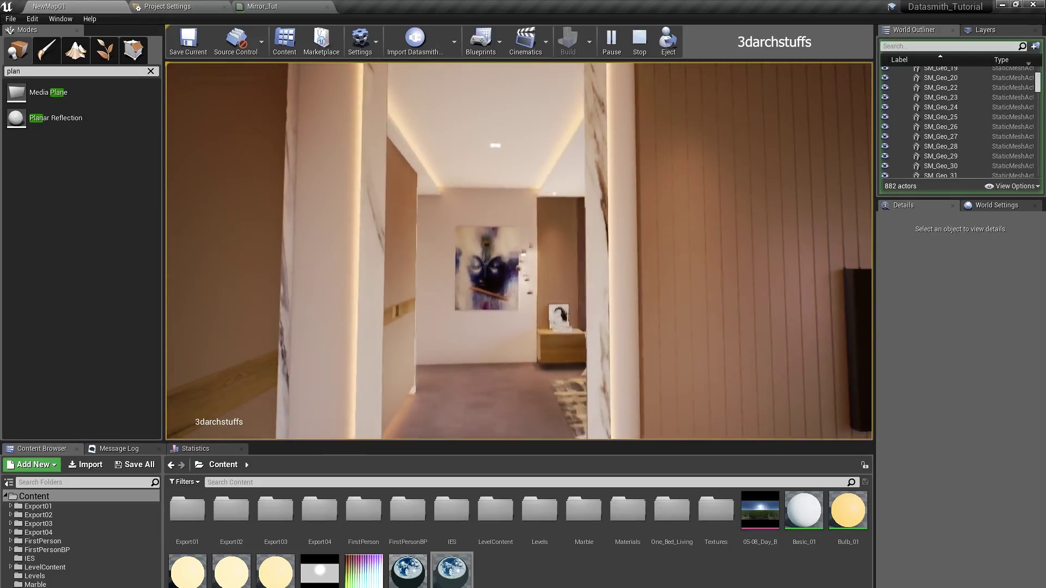
{"action": "key", "text": "s"}
{"action": "key", "text": "w"}
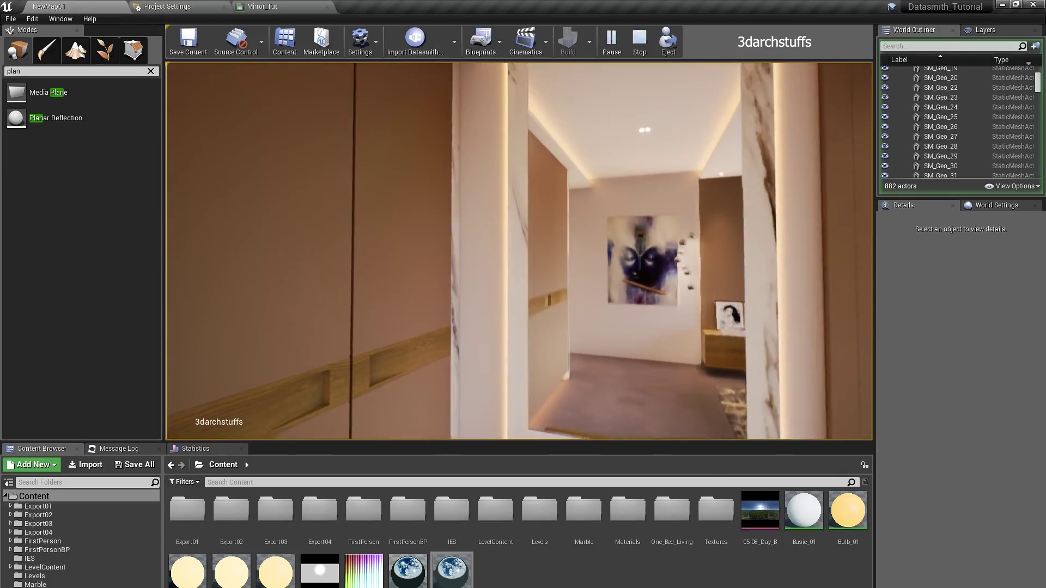
Step: Move around in front of the bedroom mirror to examine its reflections of the wardrobe, painting and bed from different angles and distances
{"action": "key", "text": "d"}
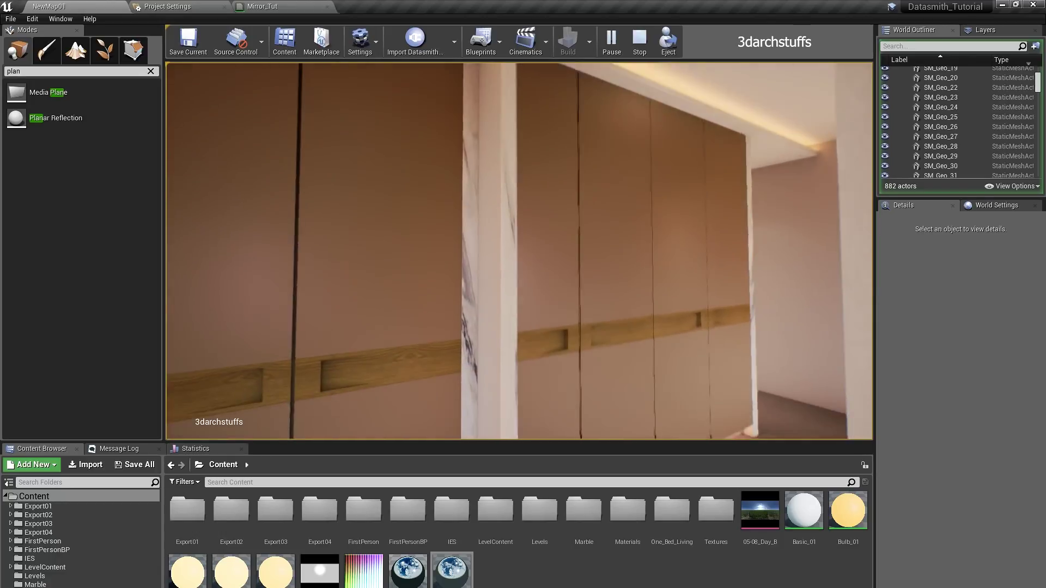
{"action": "key", "text": "a"}
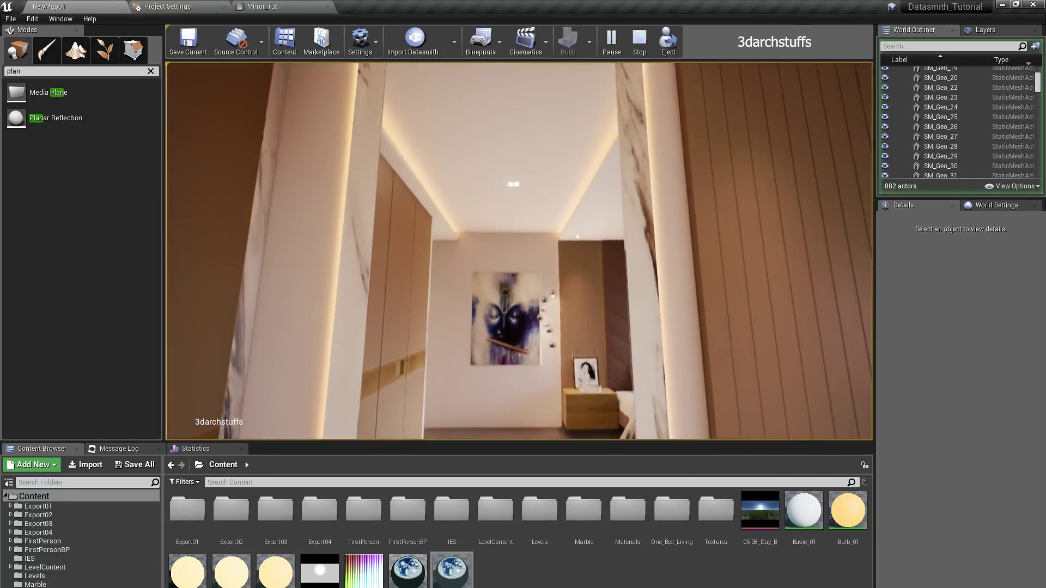
{"action": "key", "text": "s"}
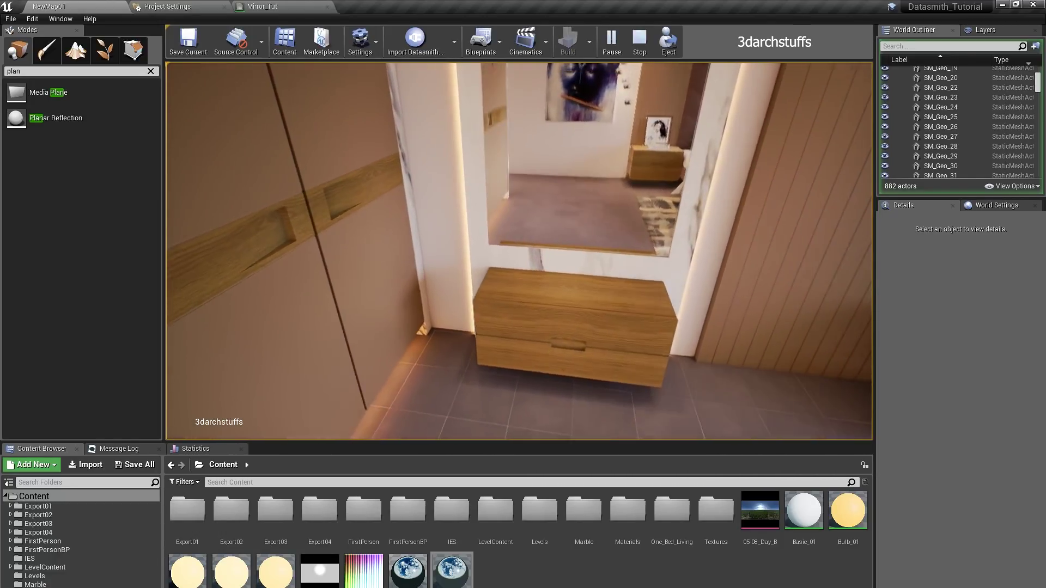
{"action": "key", "text": "w"}
{"action": "key", "text": "w"}
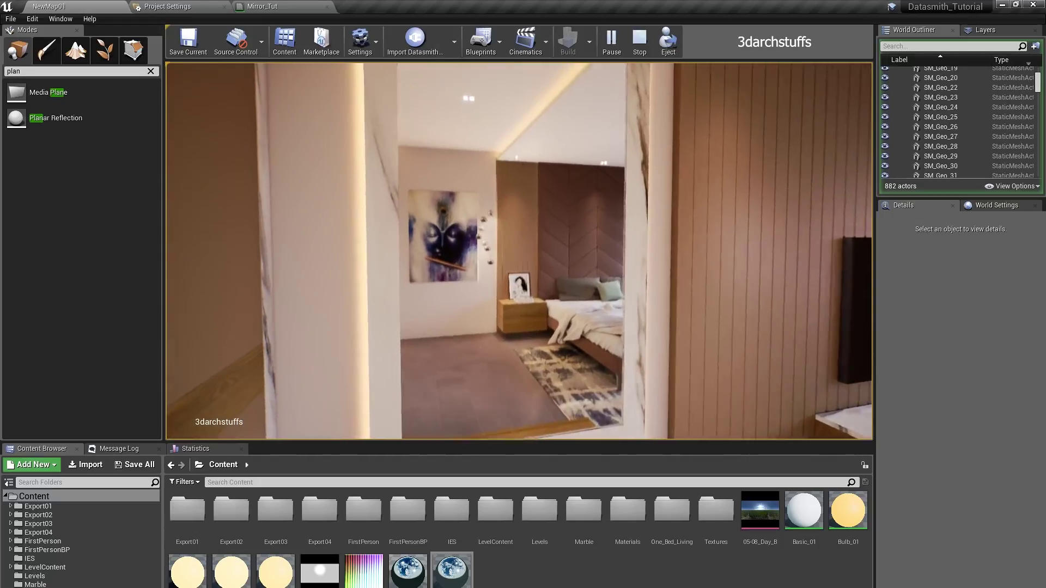
{"action": "key", "text": "w"}
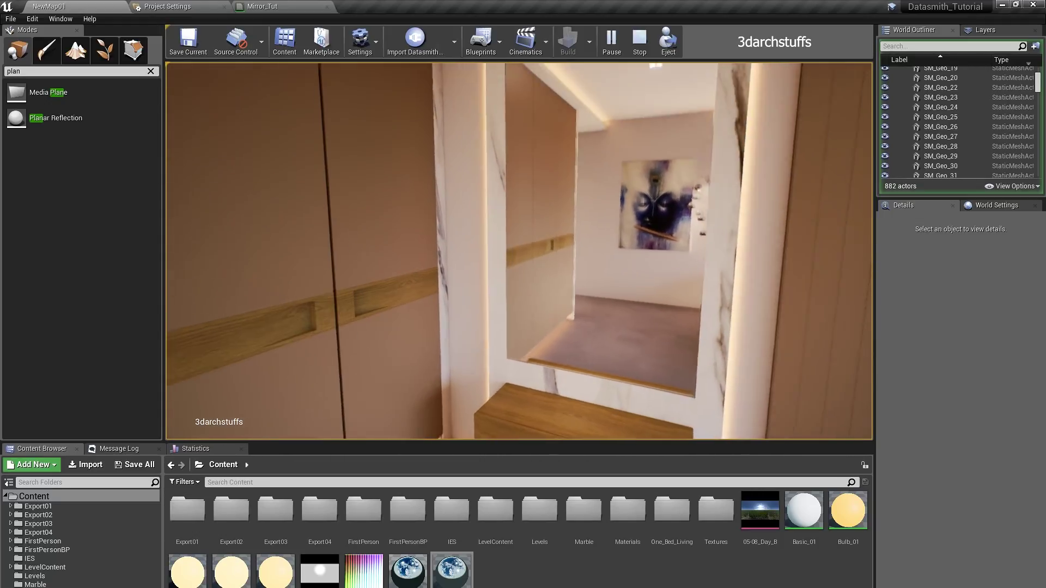
{"action": "key", "text": "s"}
{"action": "key", "text": "w"}
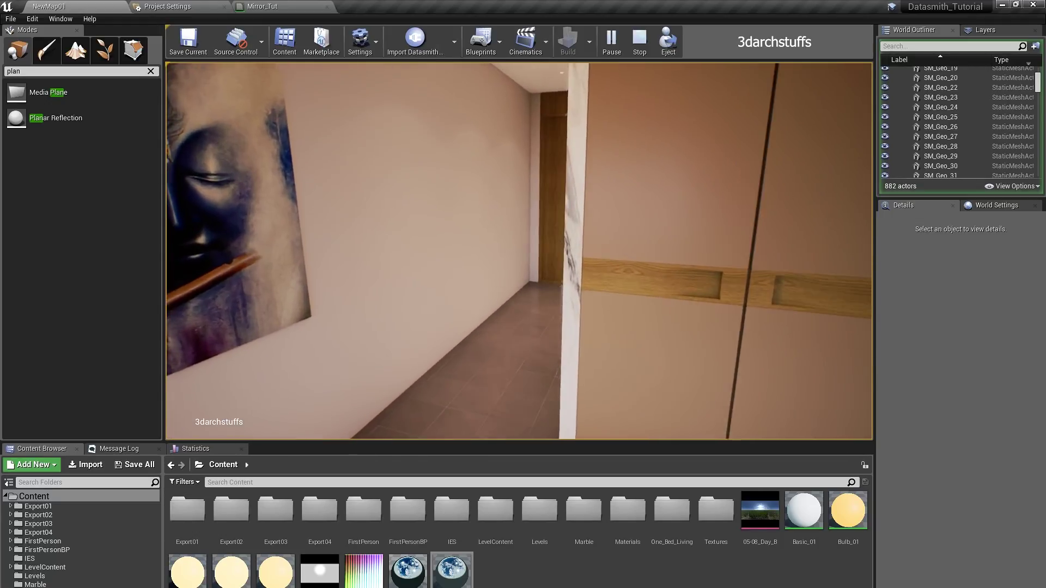
{"action": "key", "text": "w"}
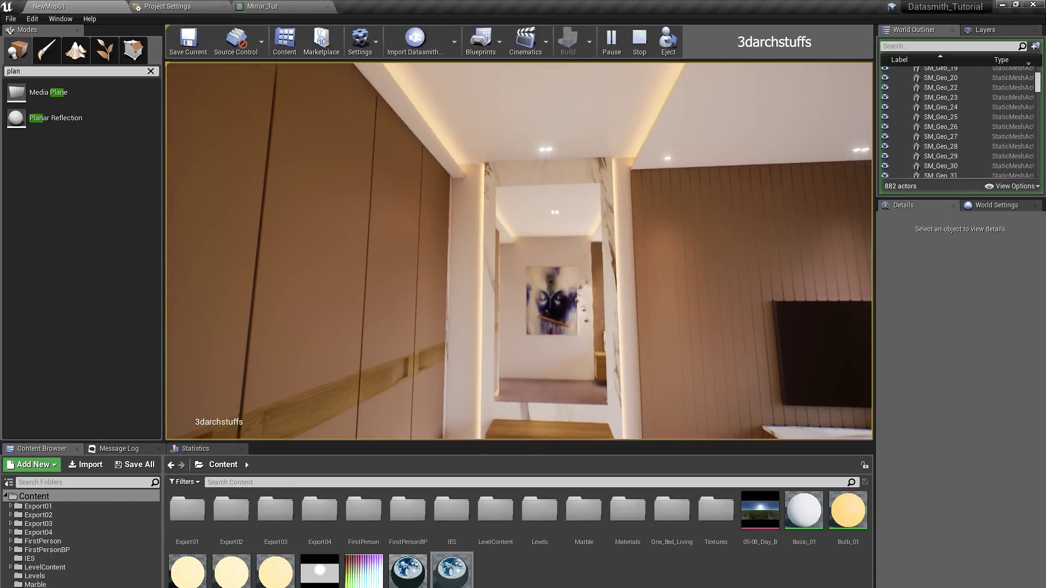
Step: Walk into the wardrobe corridor and examine the reflections in its end-panel mirror from several distances
{"action": "key", "text": "w"}
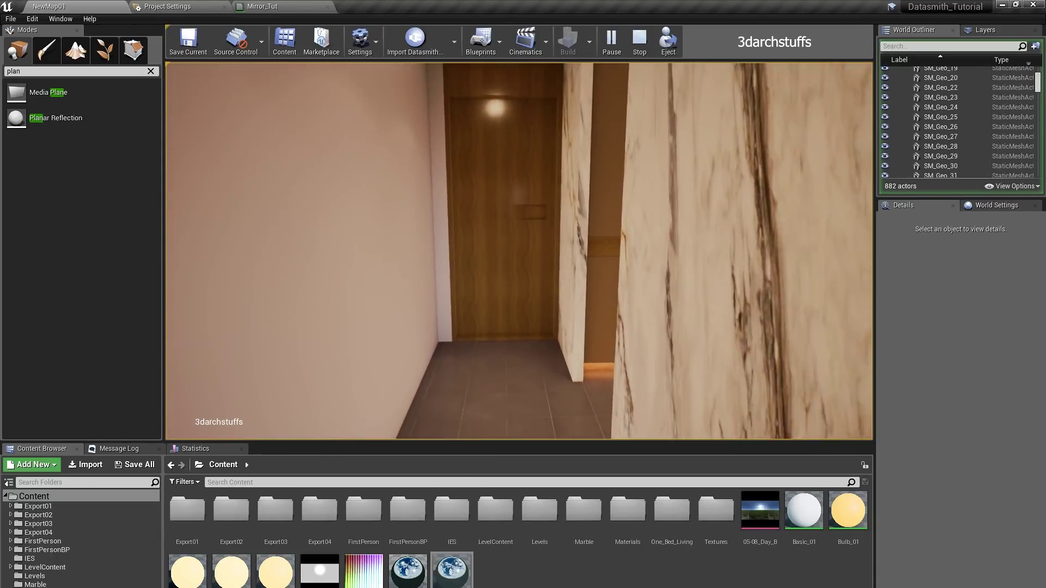
{"action": "key", "text": "w"}
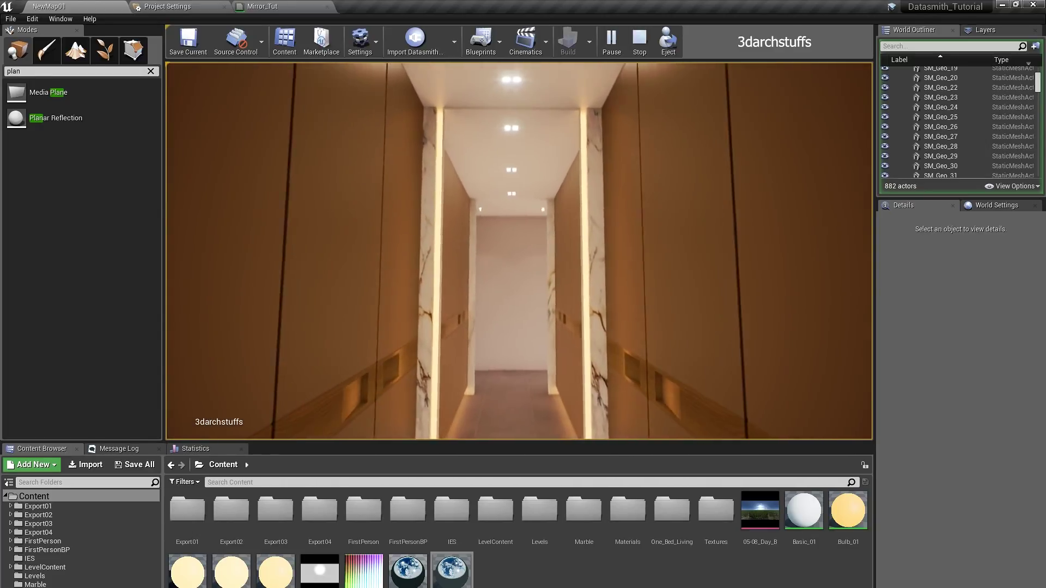
{"action": "key", "text": "w"}
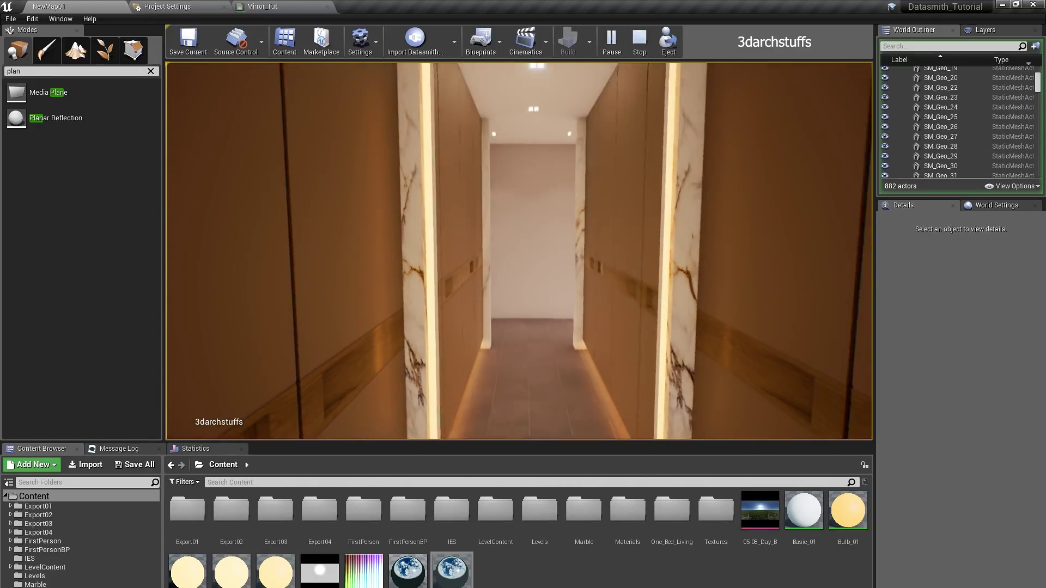
{"action": "key", "text": "w"}
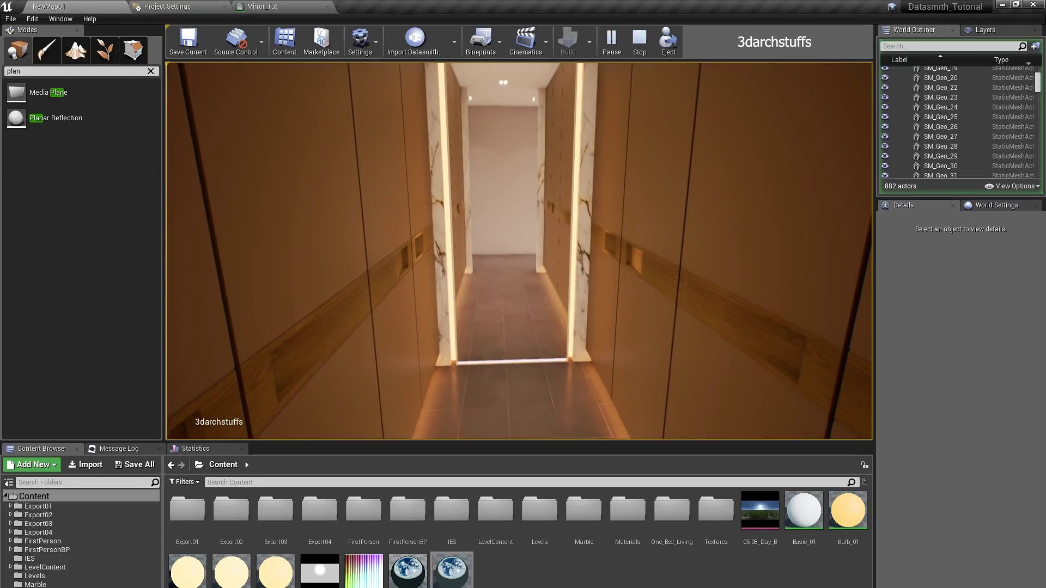
Step: Return to the bedroom and re-examine the mirror above the wooden drawer unit, viewing it up close and while backing away
{"action": "key", "text": "w"}
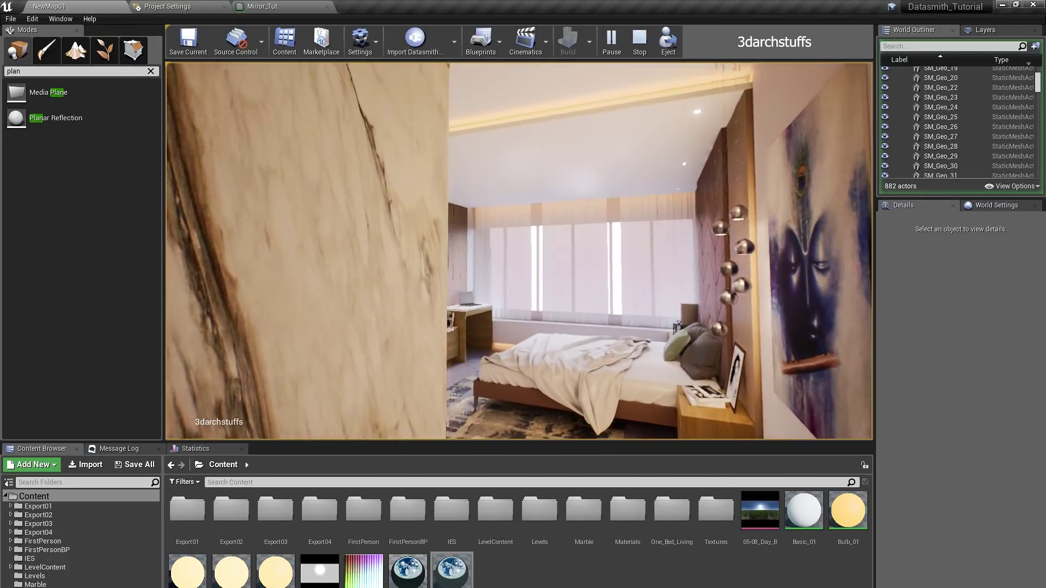
{"action": "key", "text": "w"}
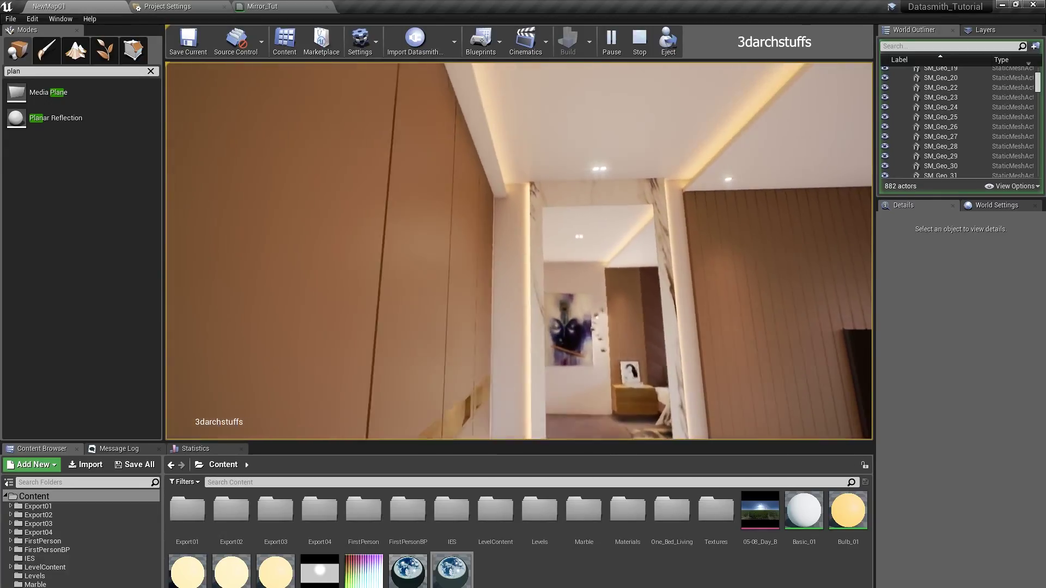
{"action": "key", "text": "w"}
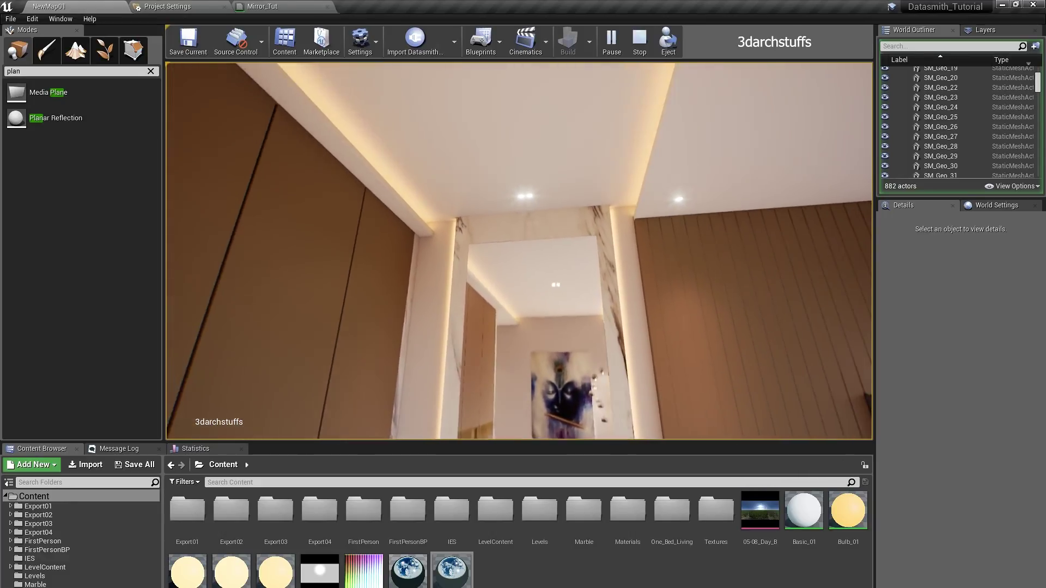
{"action": "key", "text": "s"}
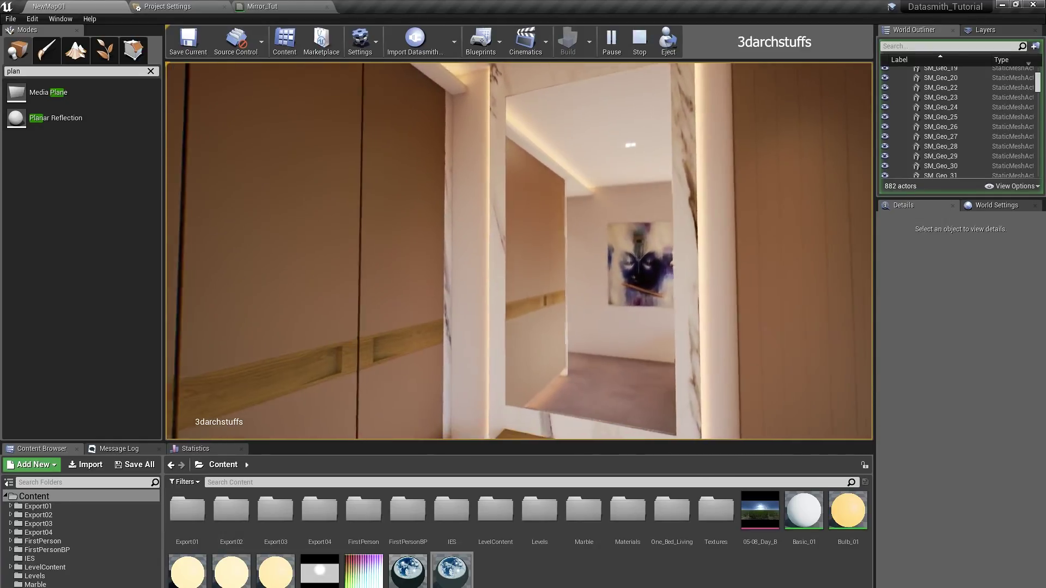
{"action": "key", "text": "s"}
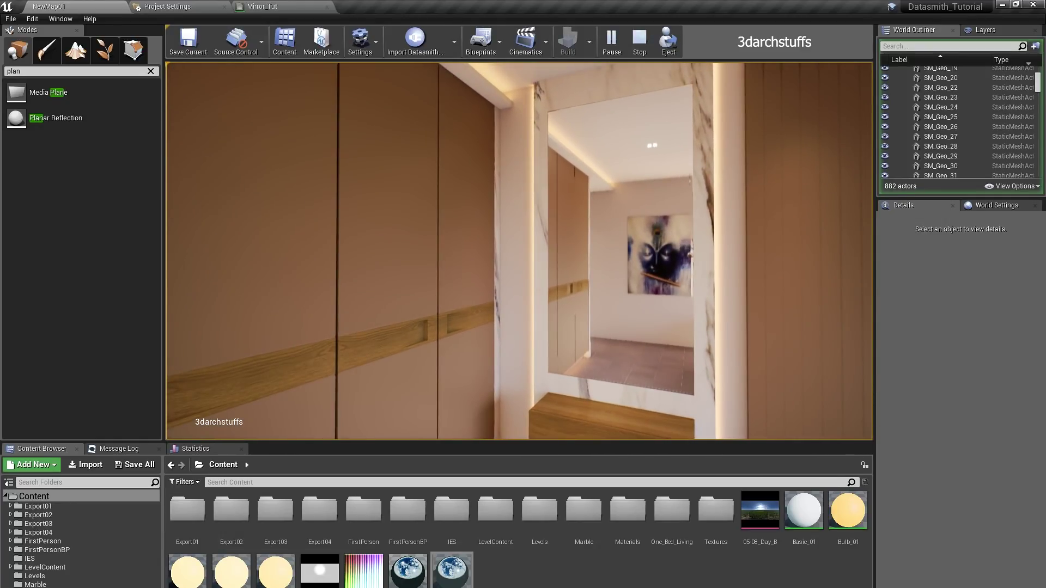